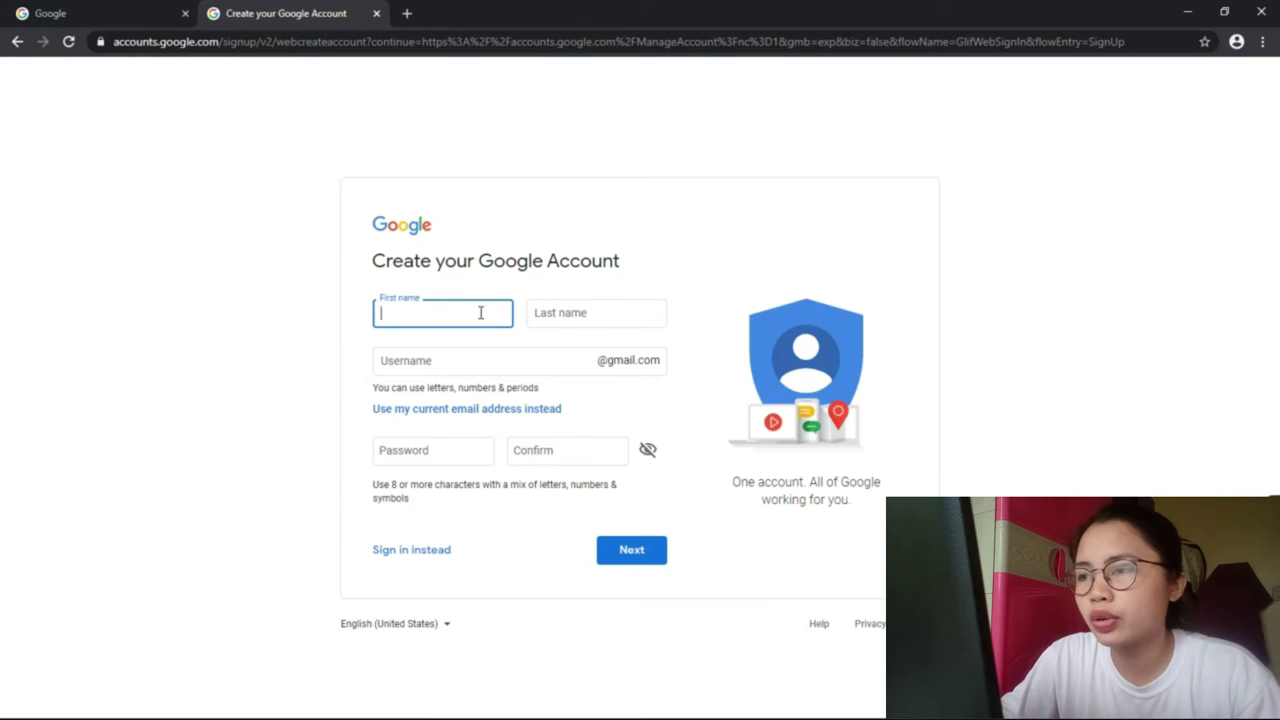
Enter the first and last name, a Gmail username, and the account password.
type("Mamitag")
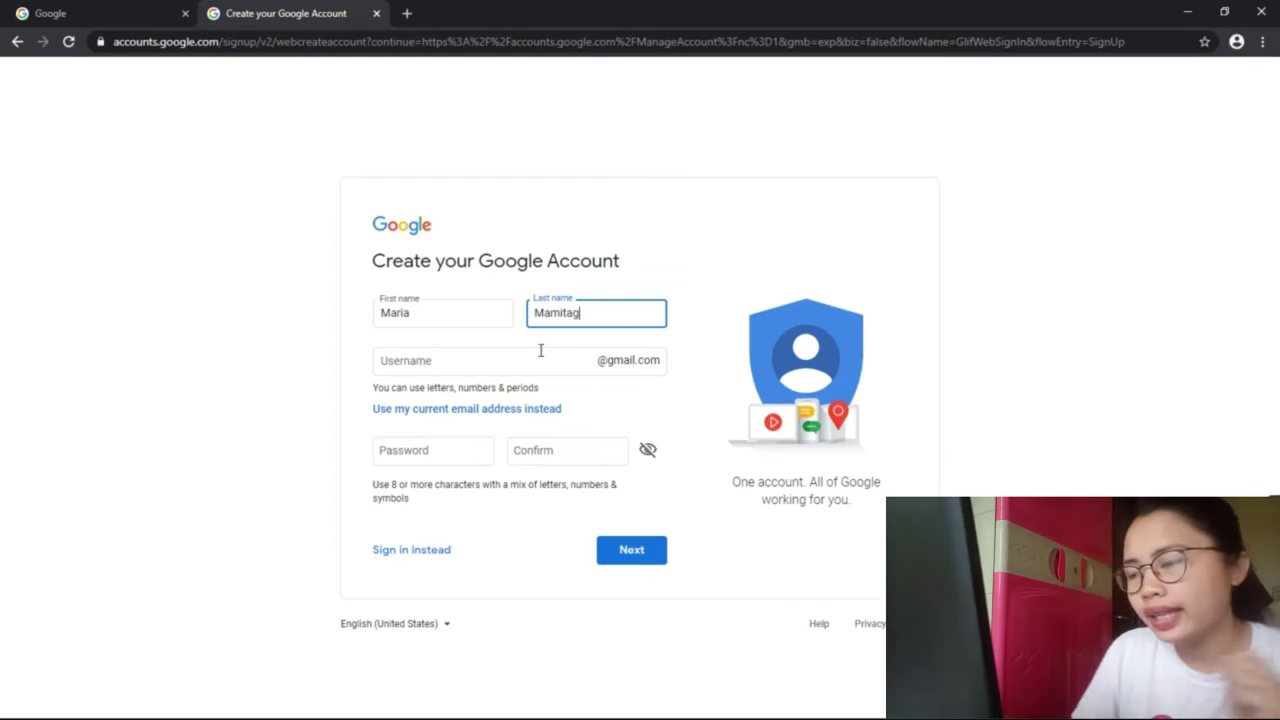
left_click(536, 355)
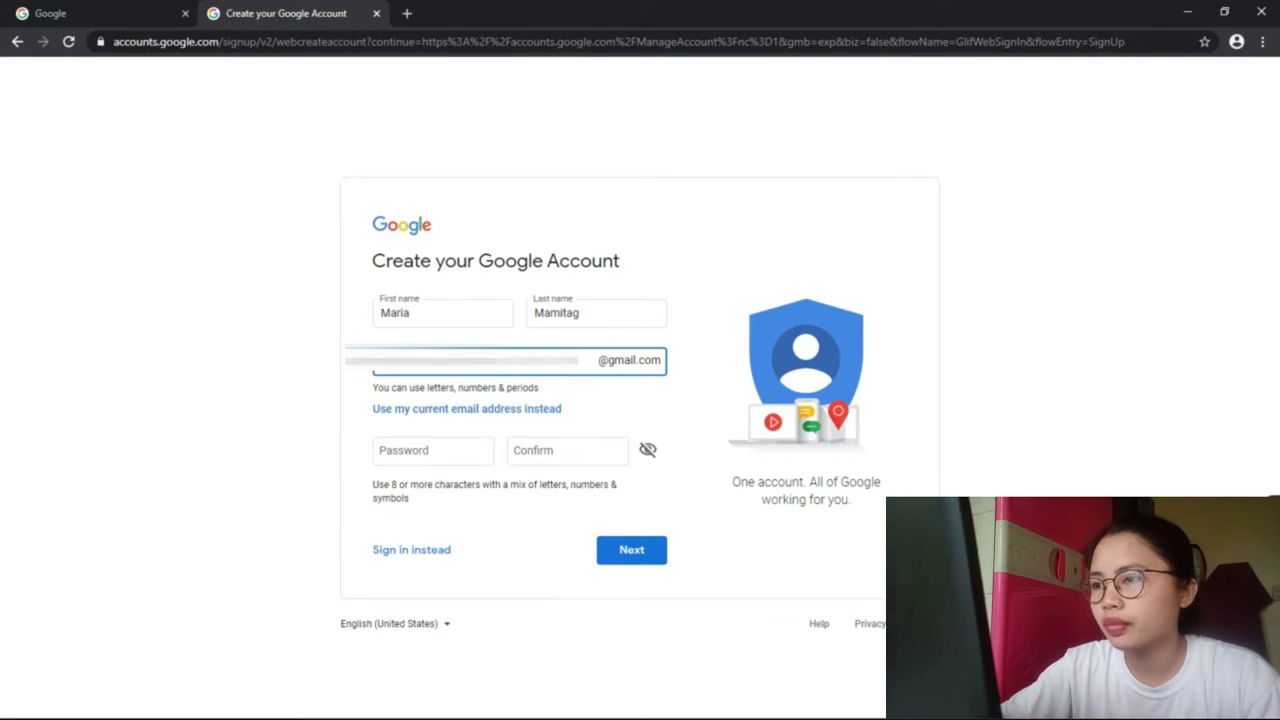
left_click(470, 456)
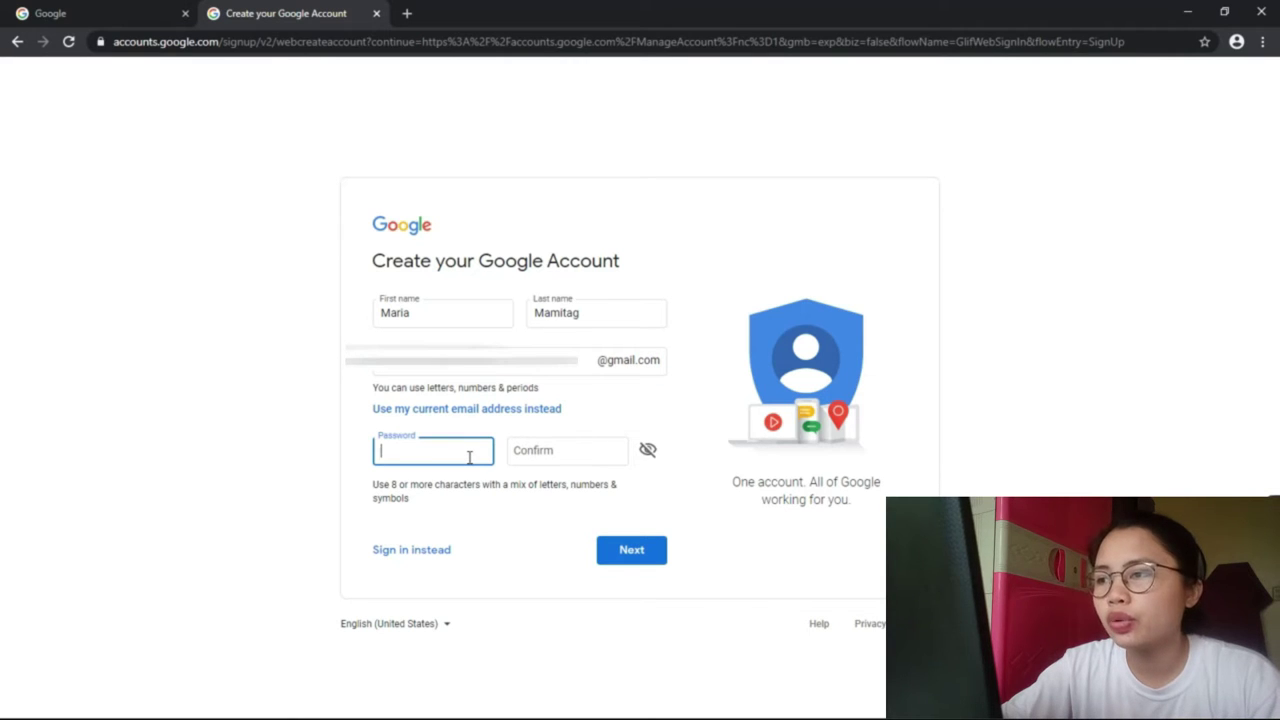
type("m")
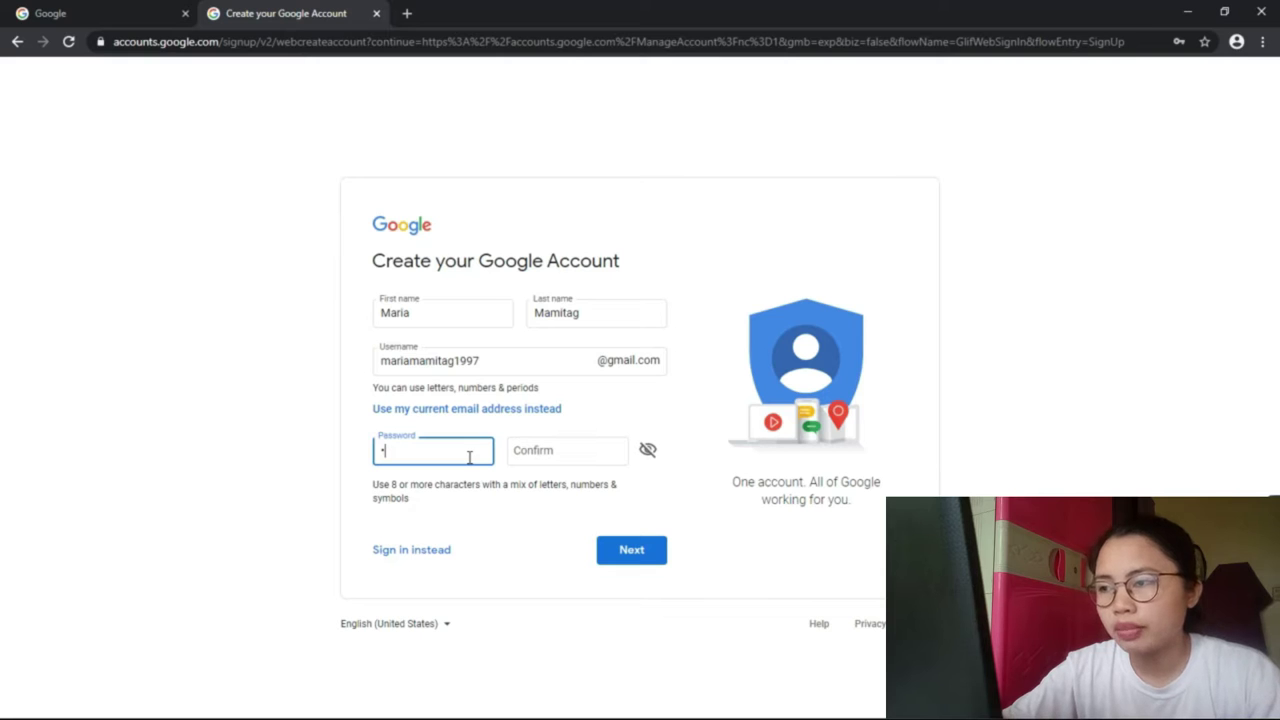
key("ctrl+v")
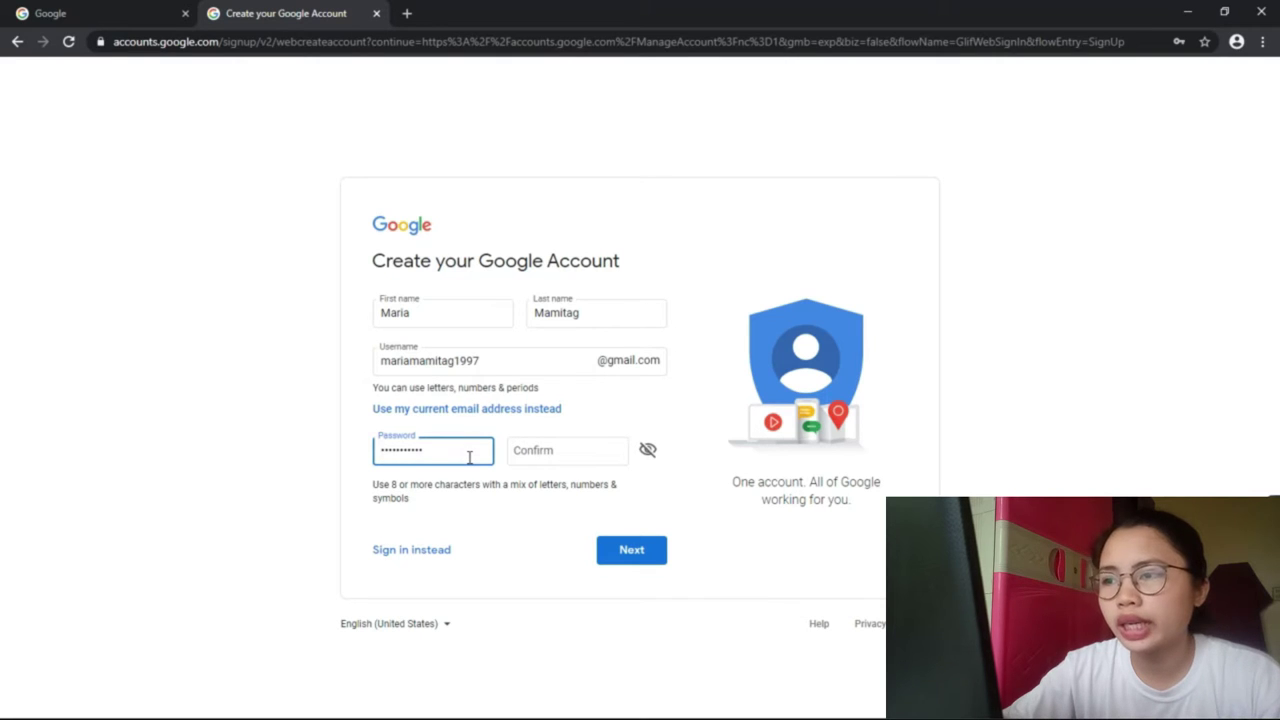
Fill in the password confirmation, retype it after the mismatch warning, and check both passwords by toggling visibility.
left_click(587, 455)
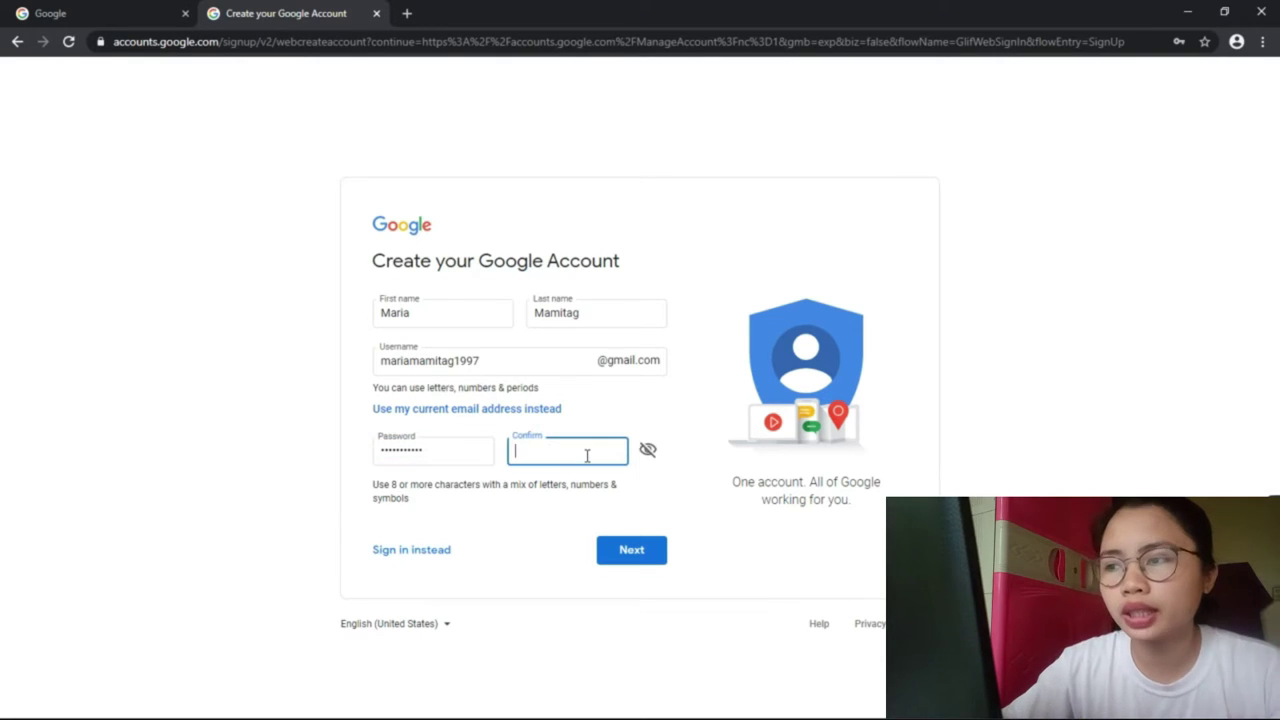
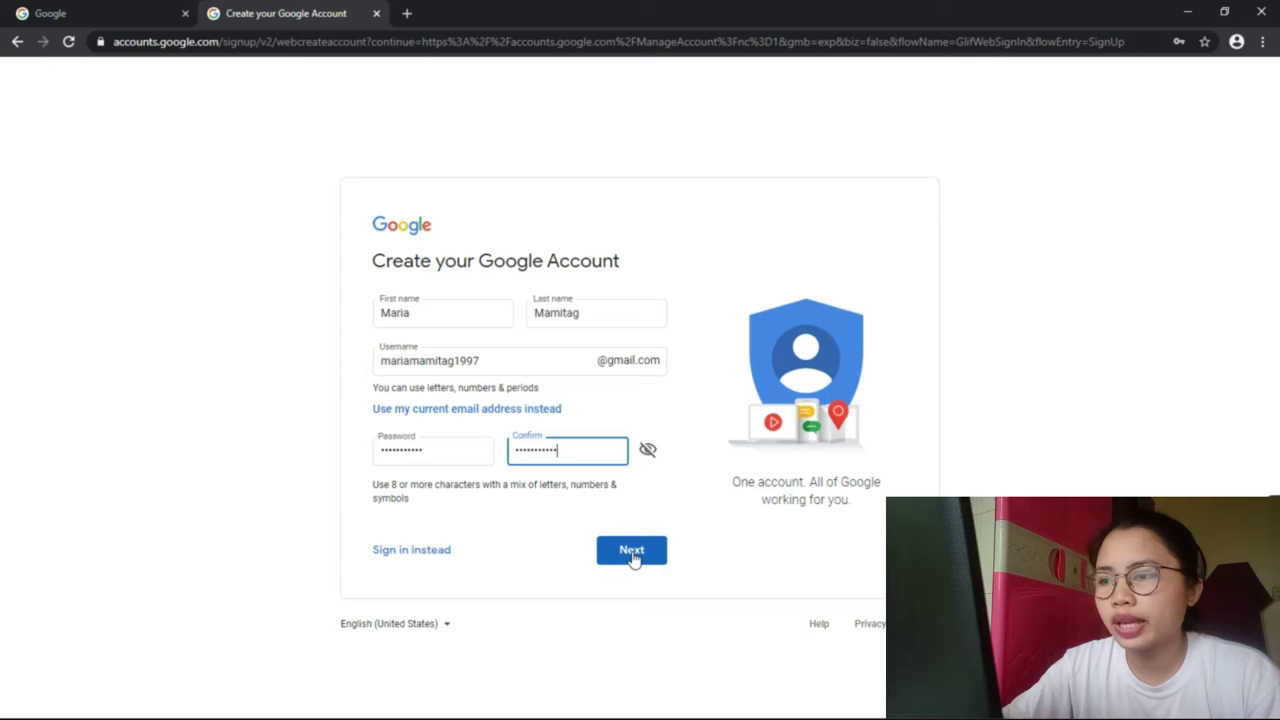
left_click(633, 556)
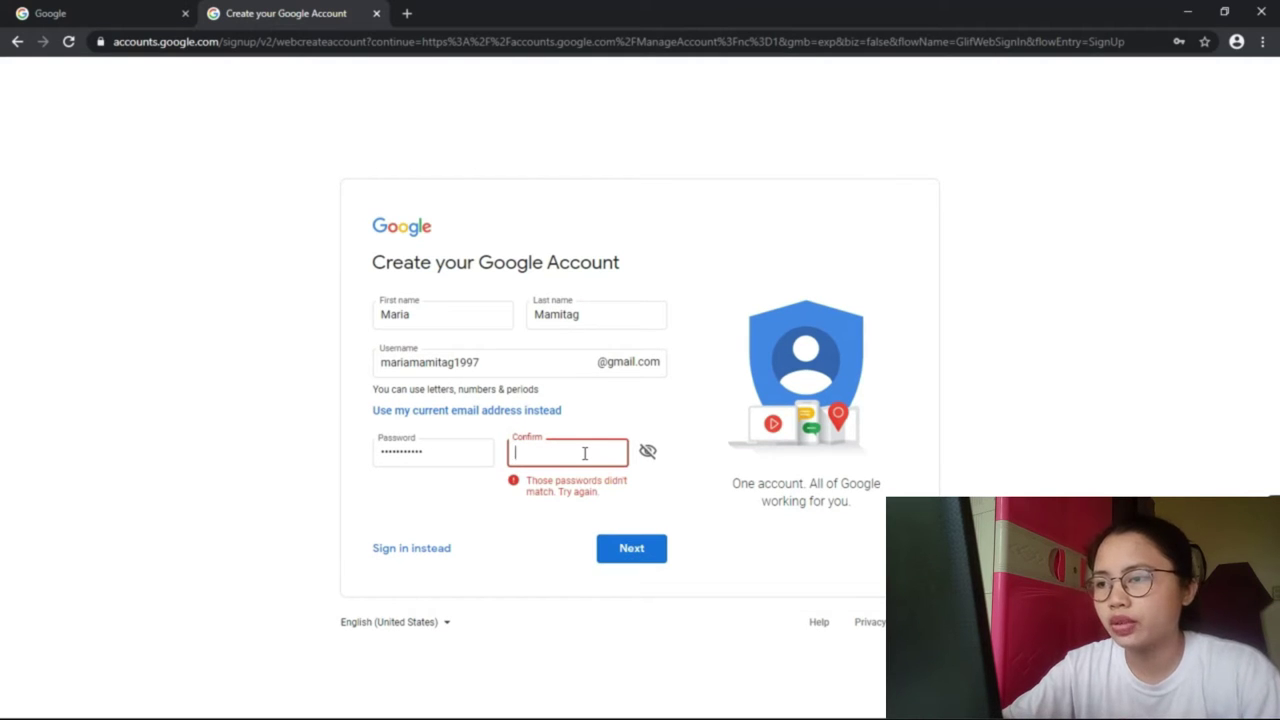
type("•")
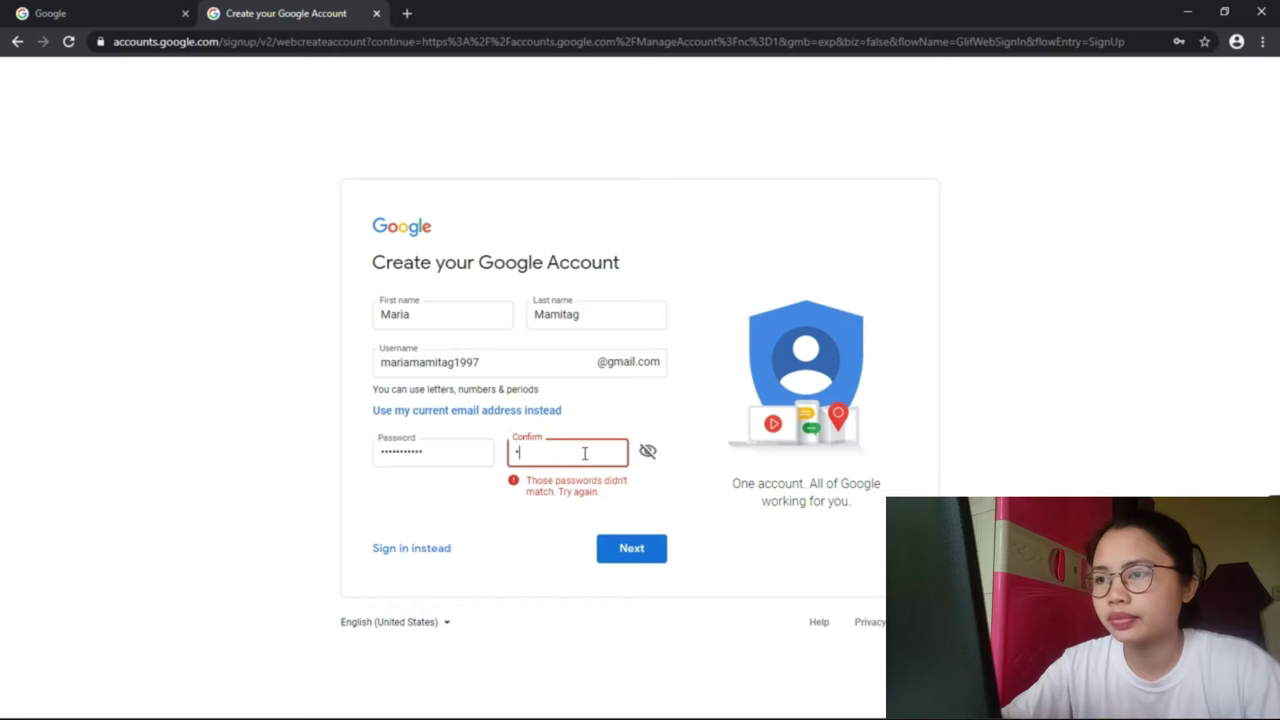
key("ctrl+v")
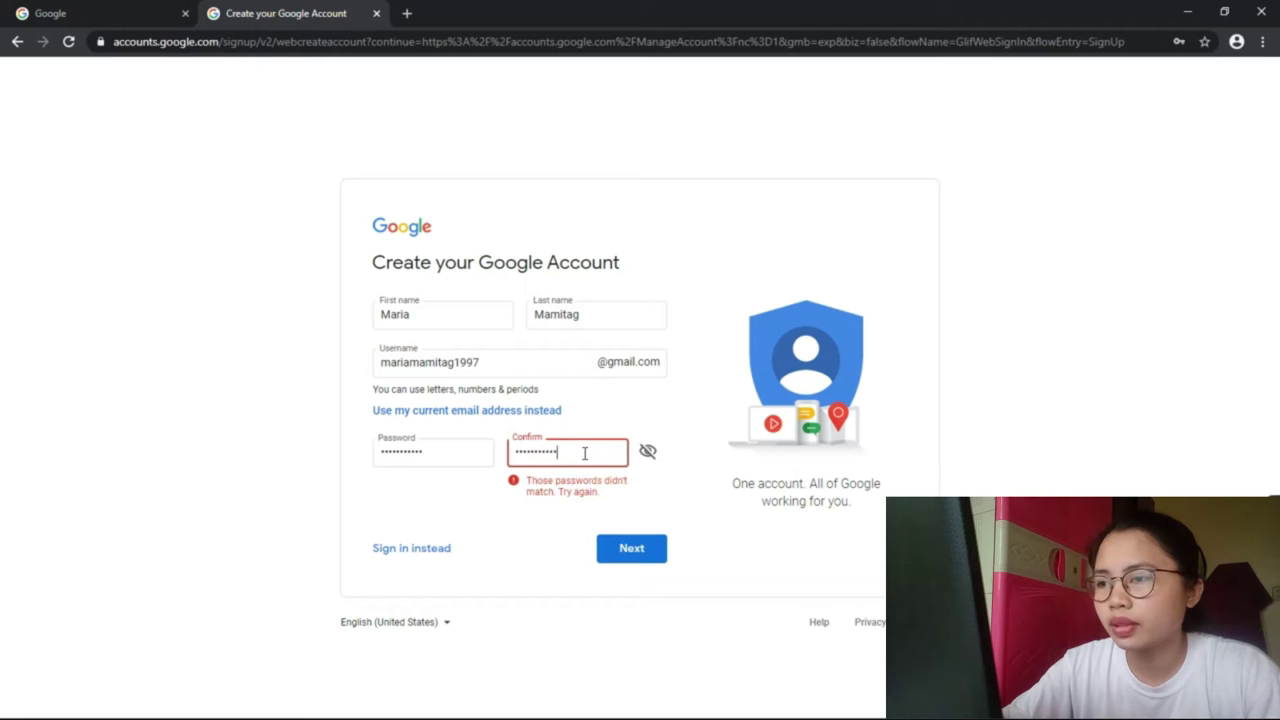
left_click(648, 453)
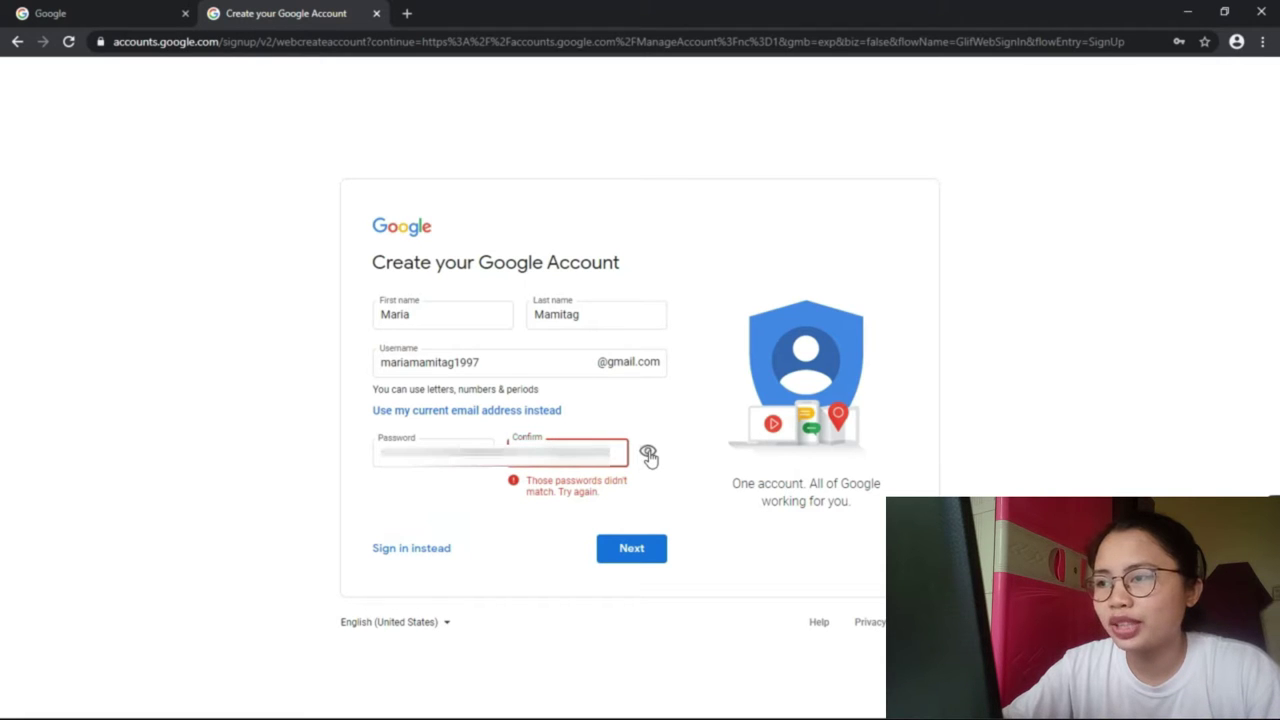
left_click(648, 455)
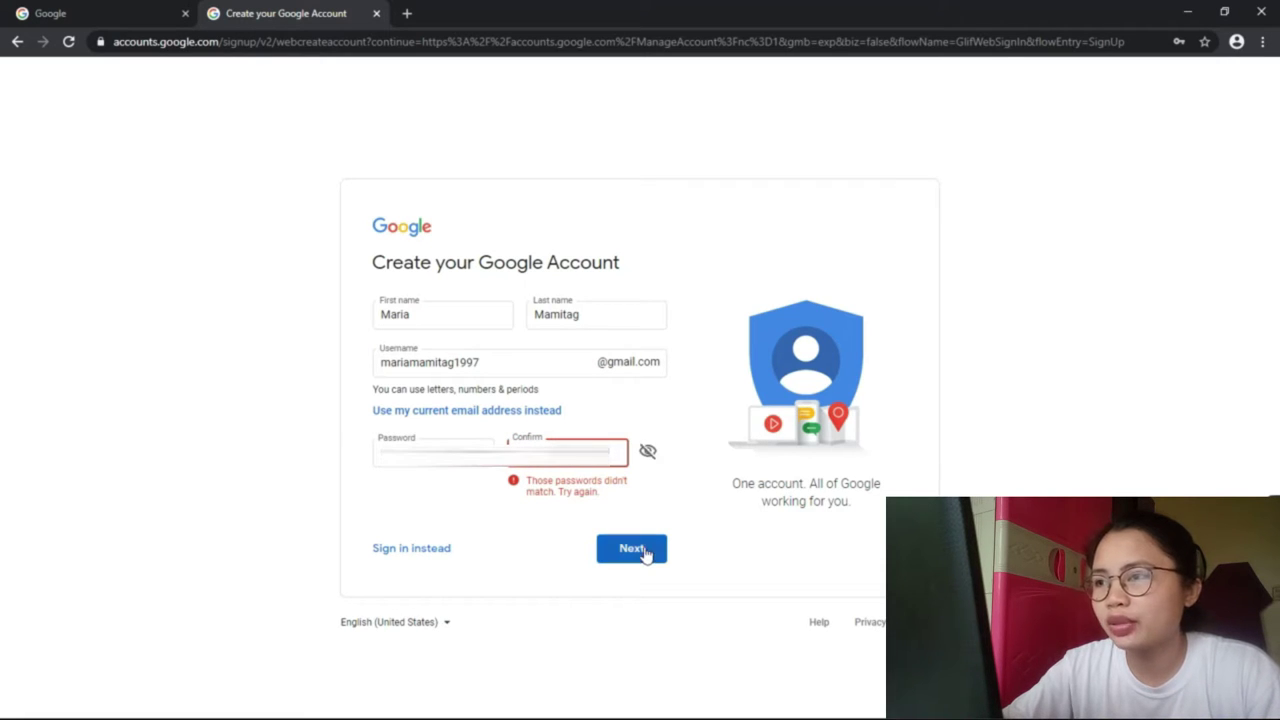
Submit the sign-up details, enter the phone number, and verify it with the texted 6-digit code.
left_click(632, 549)
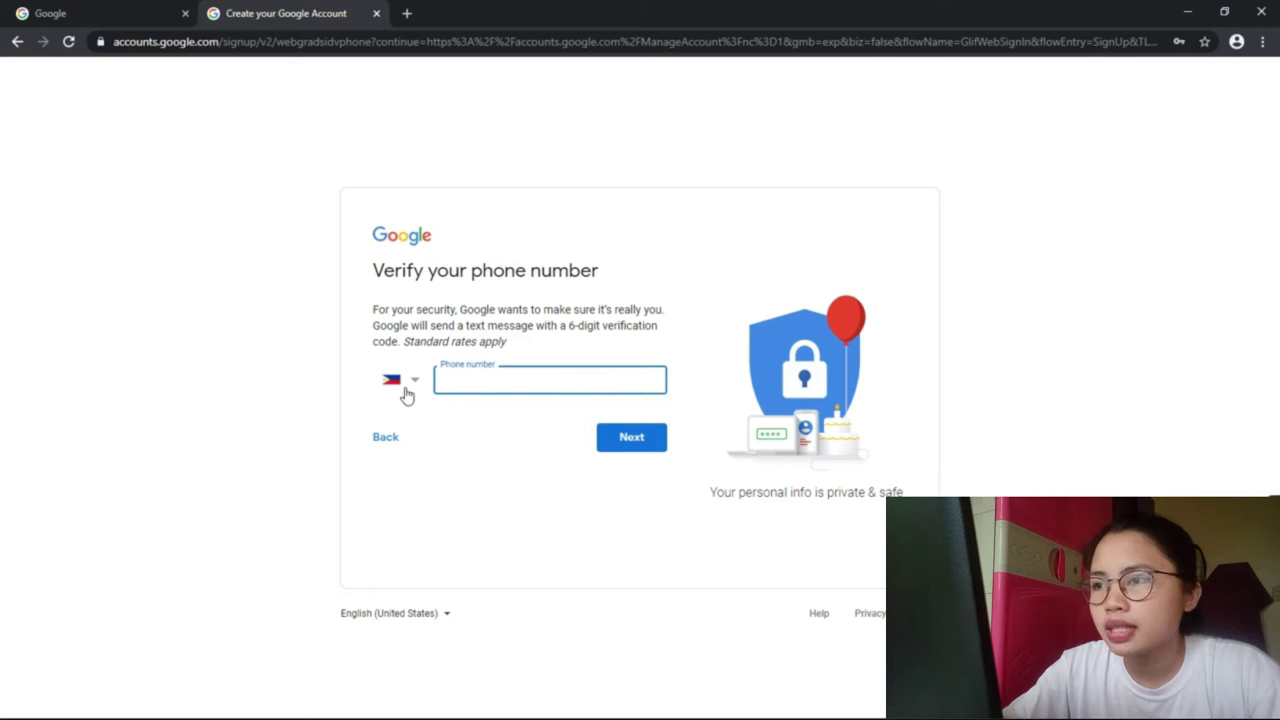
left_click(482, 383)
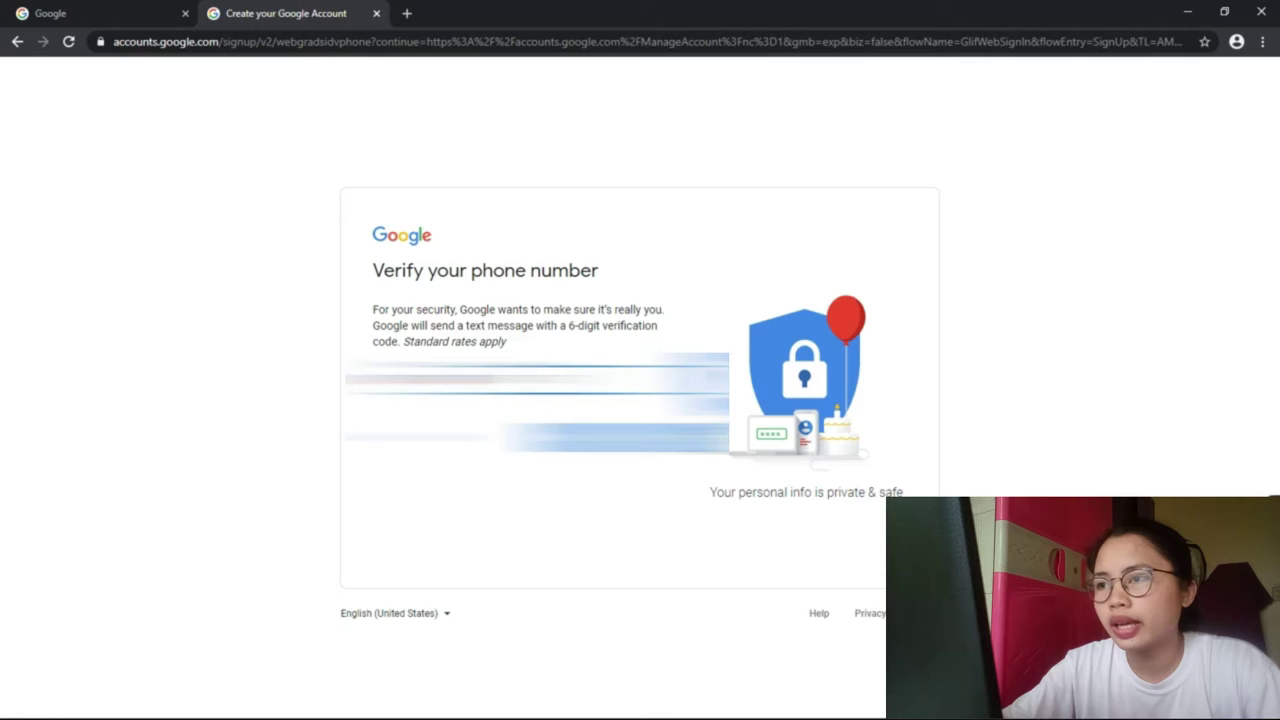
key("Return")
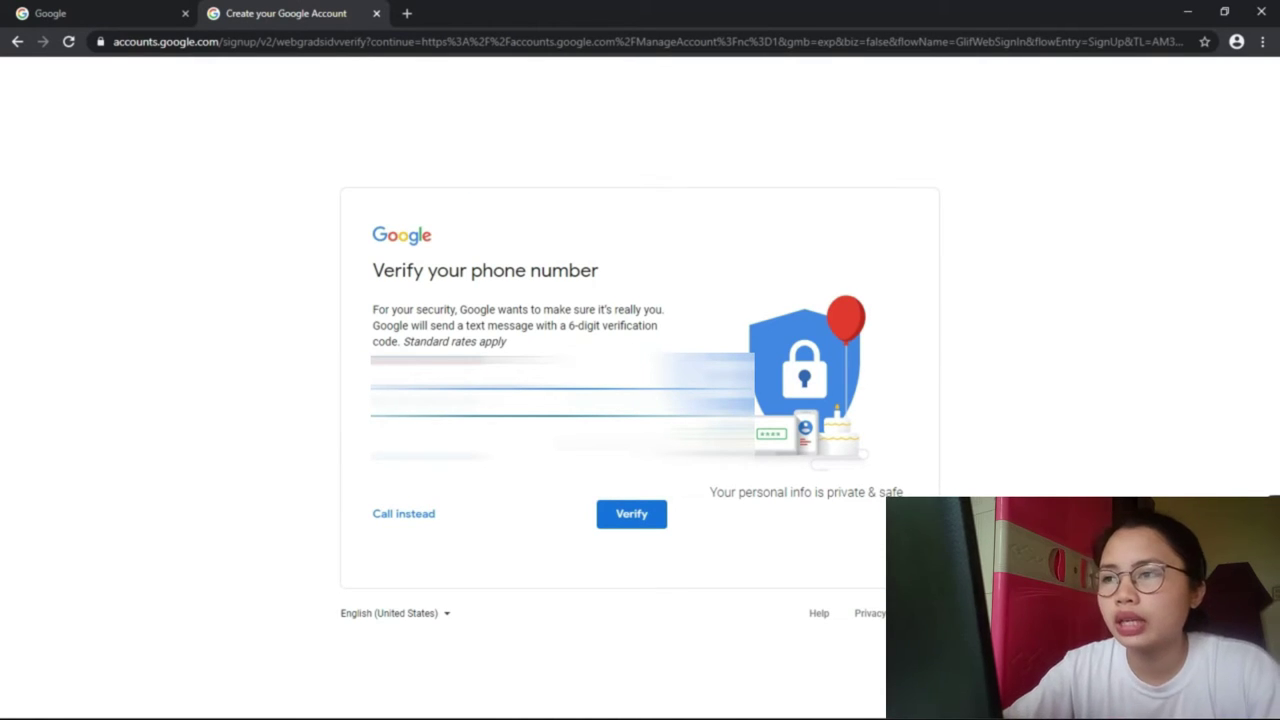
key("Return")
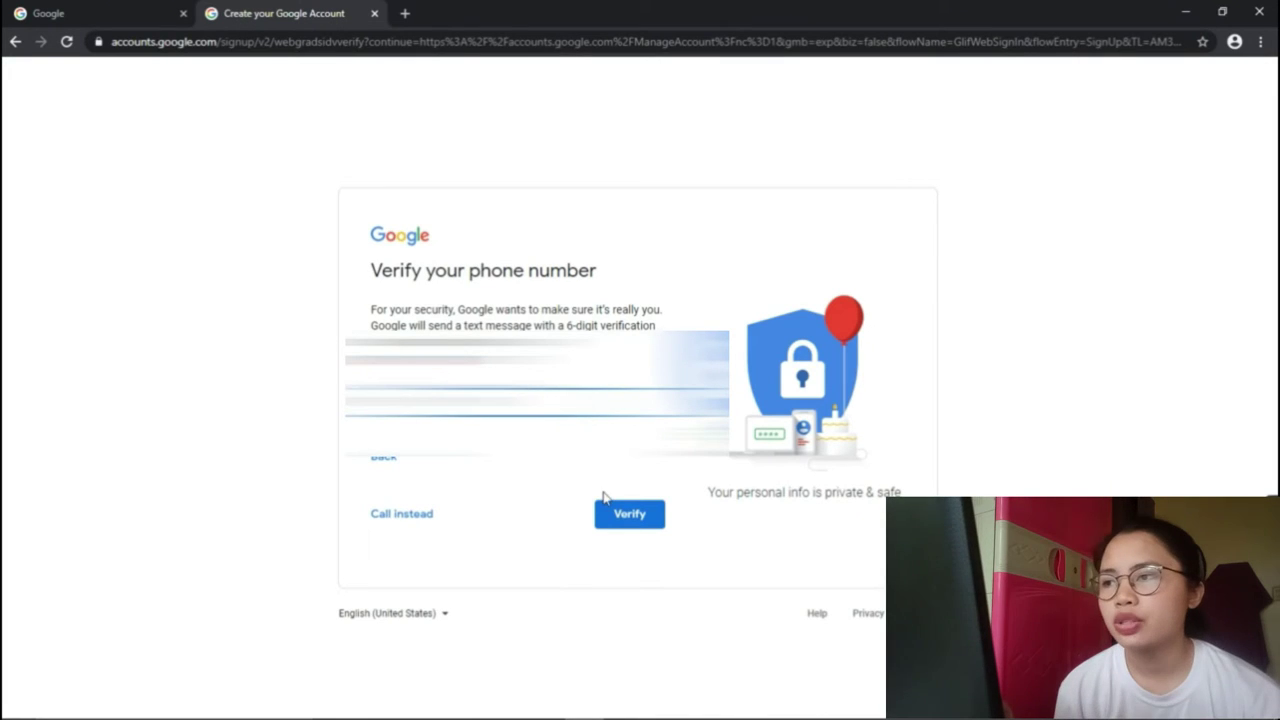
left_click(630, 514)
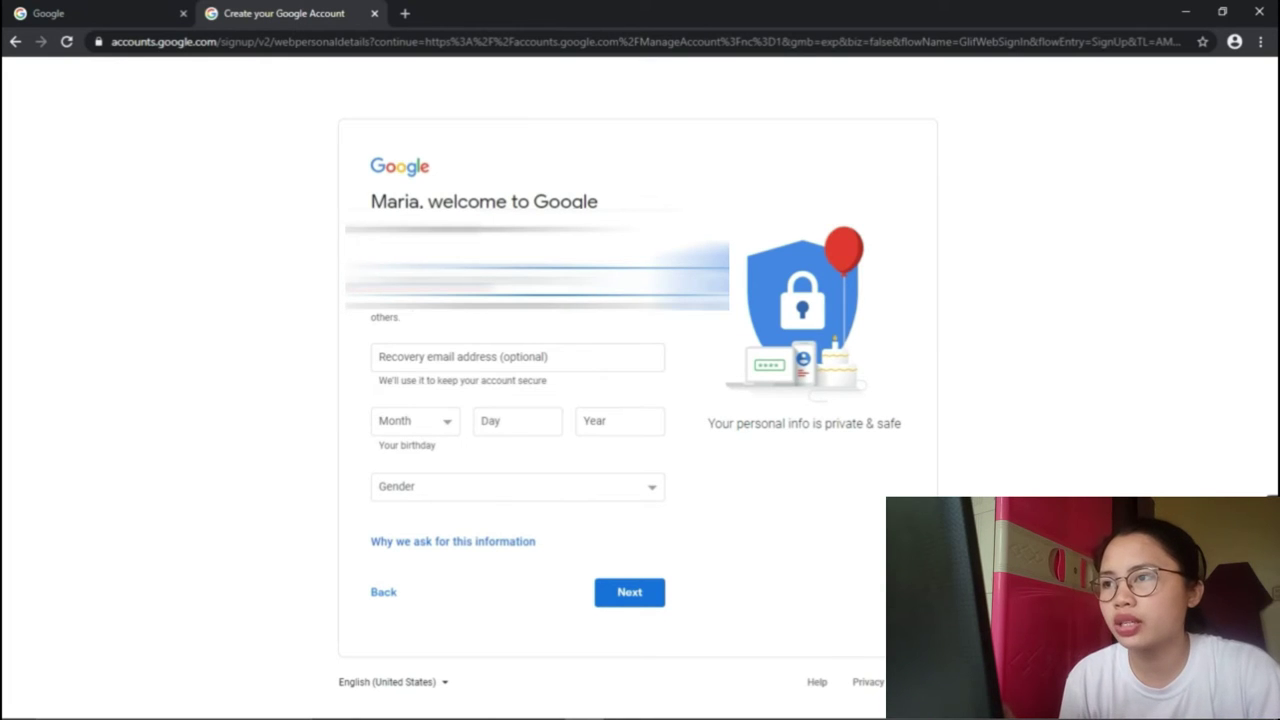
left_click(445, 425)
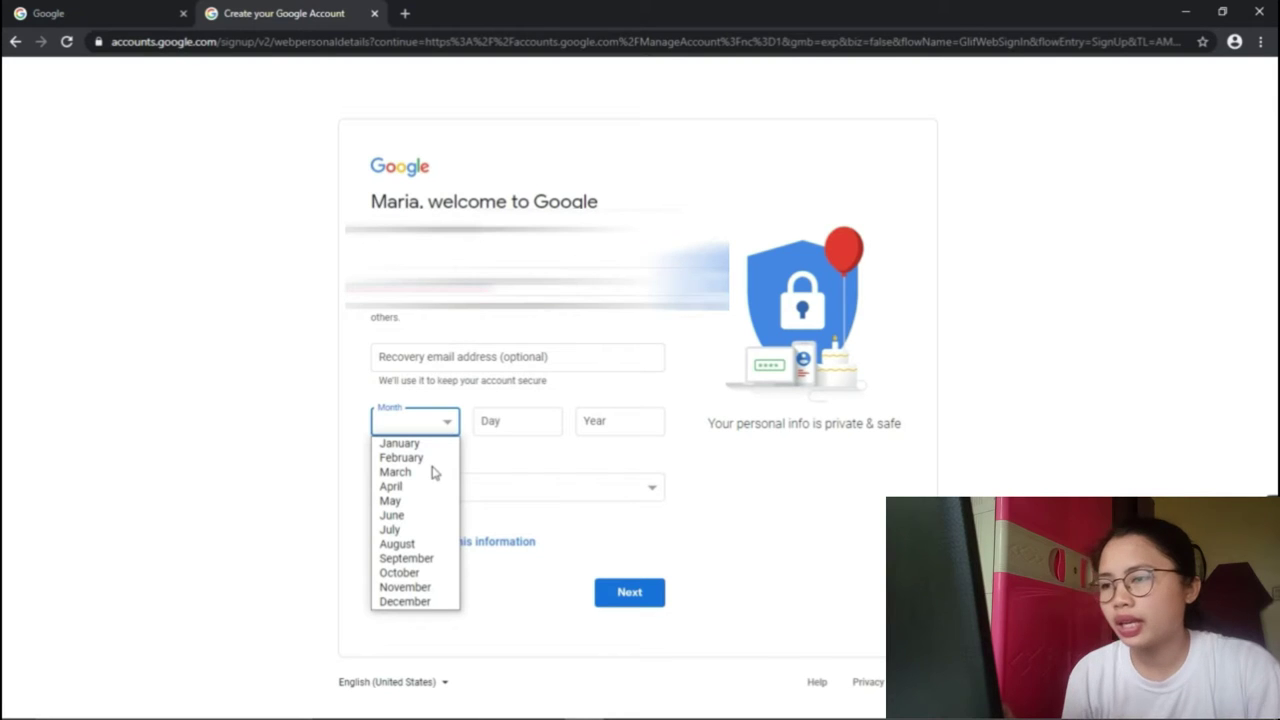
left_click(410, 573)
left_click(522, 430)
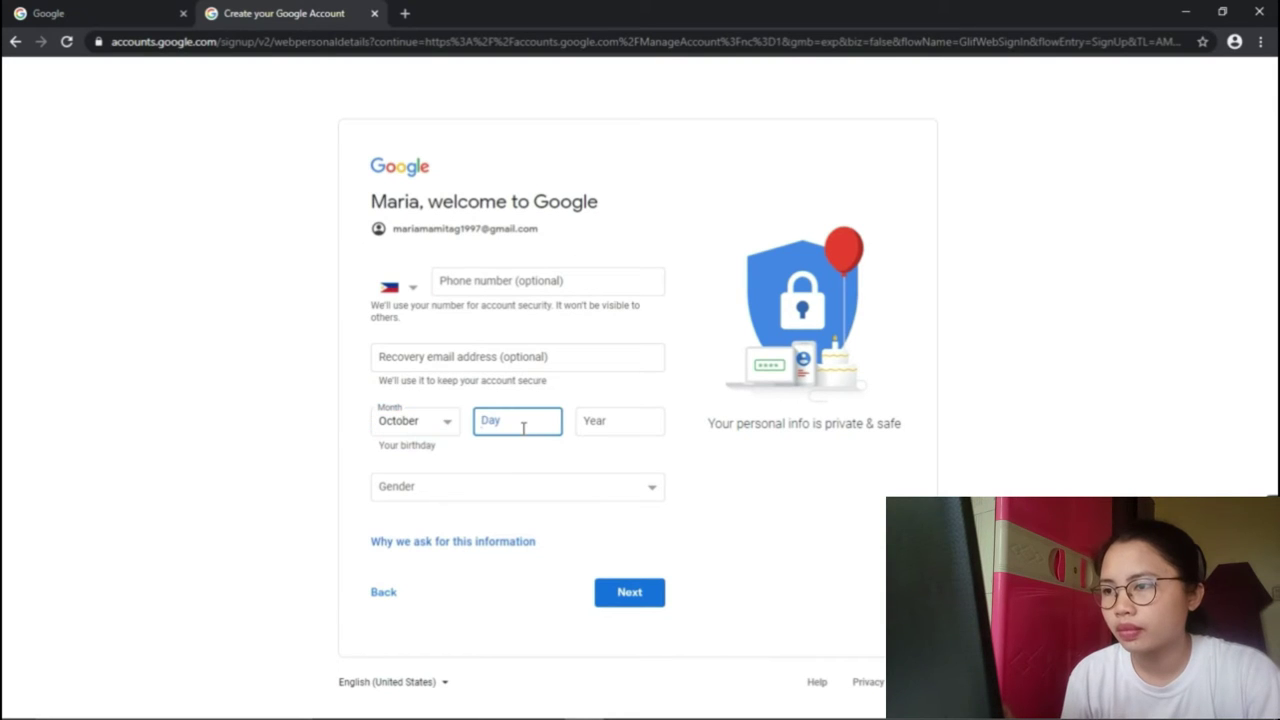
type("20")
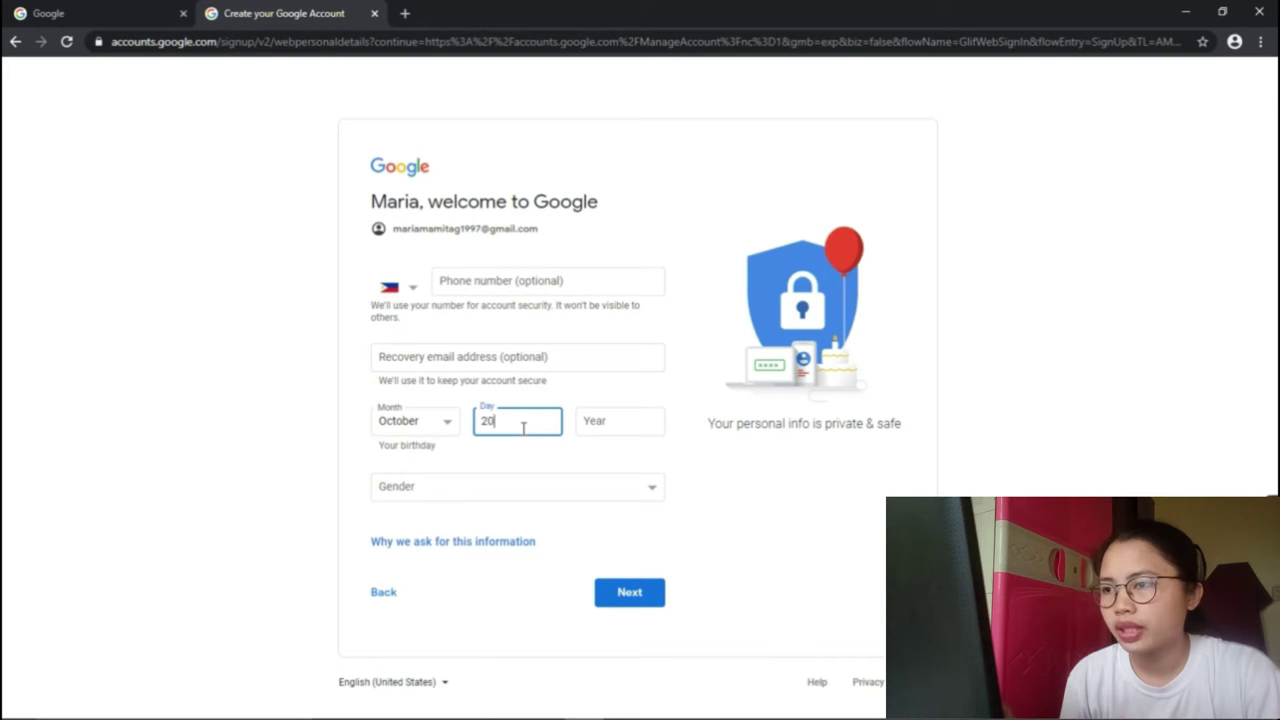
left_click(592, 424)
type("1997")
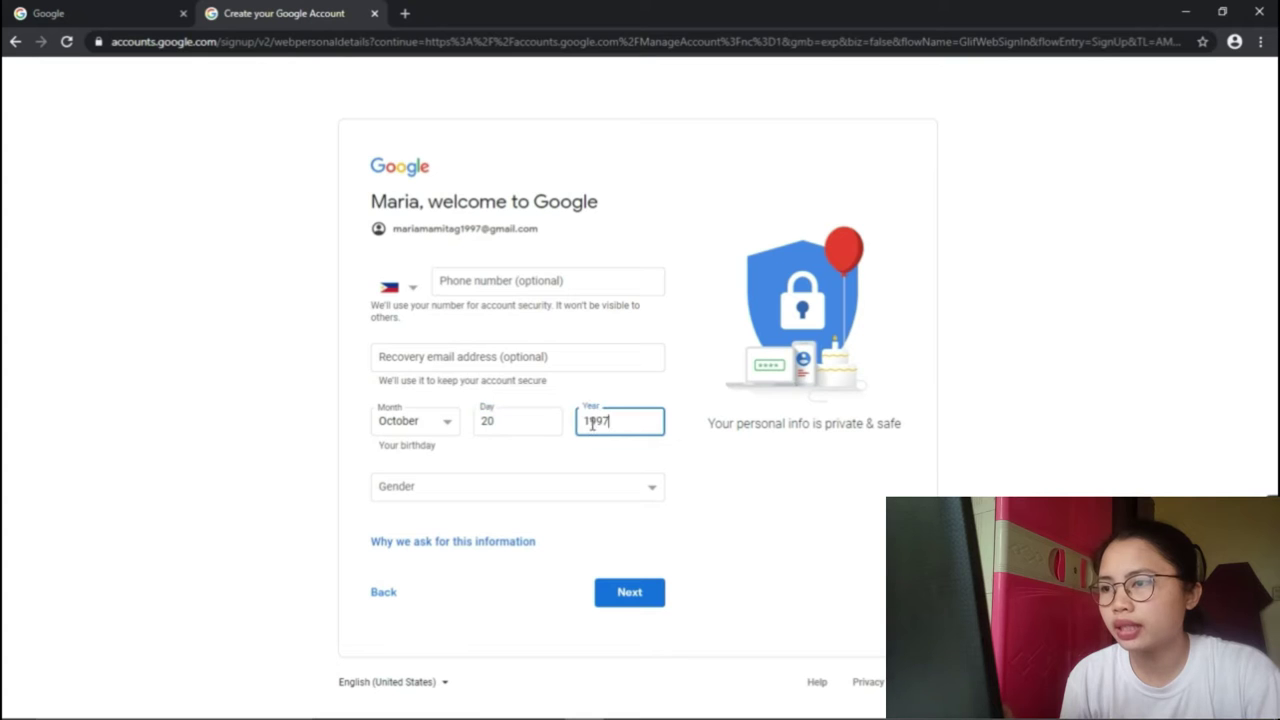
left_click(518, 490)
key("Down")
key("Down")
key("Return")
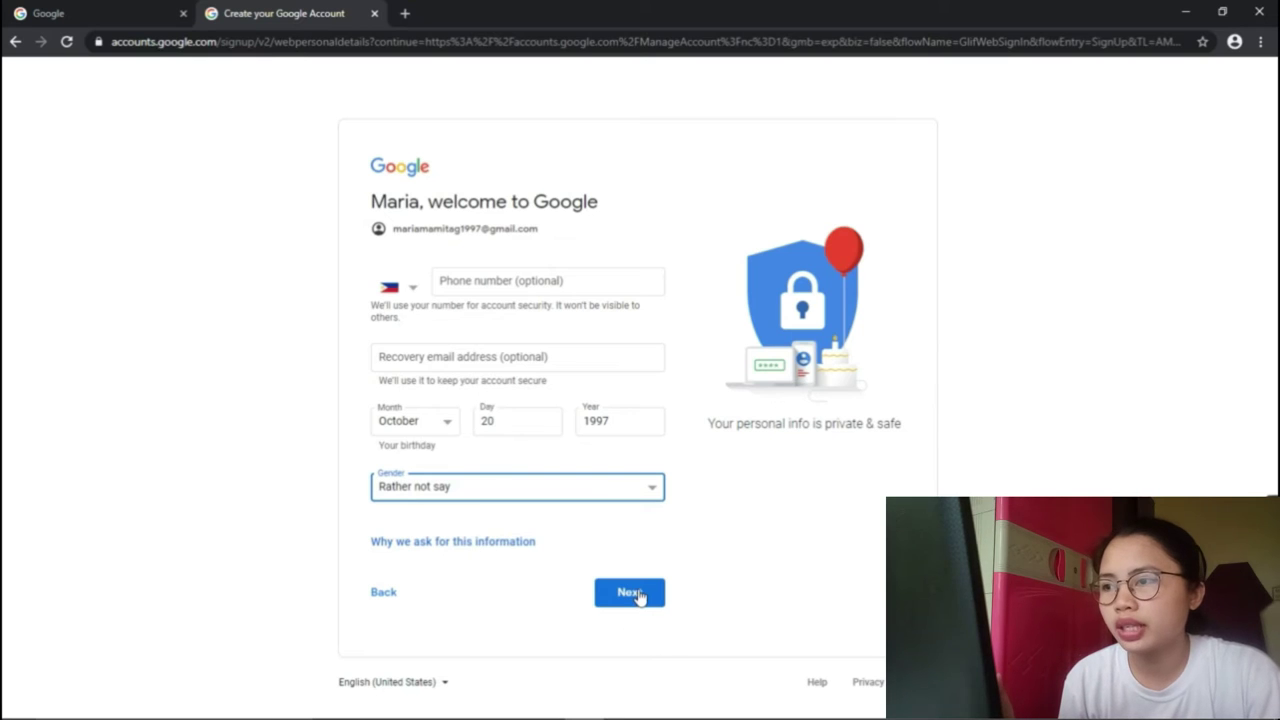
Submit the personal details and agree to the Privacy and Terms.
left_click(637, 596)
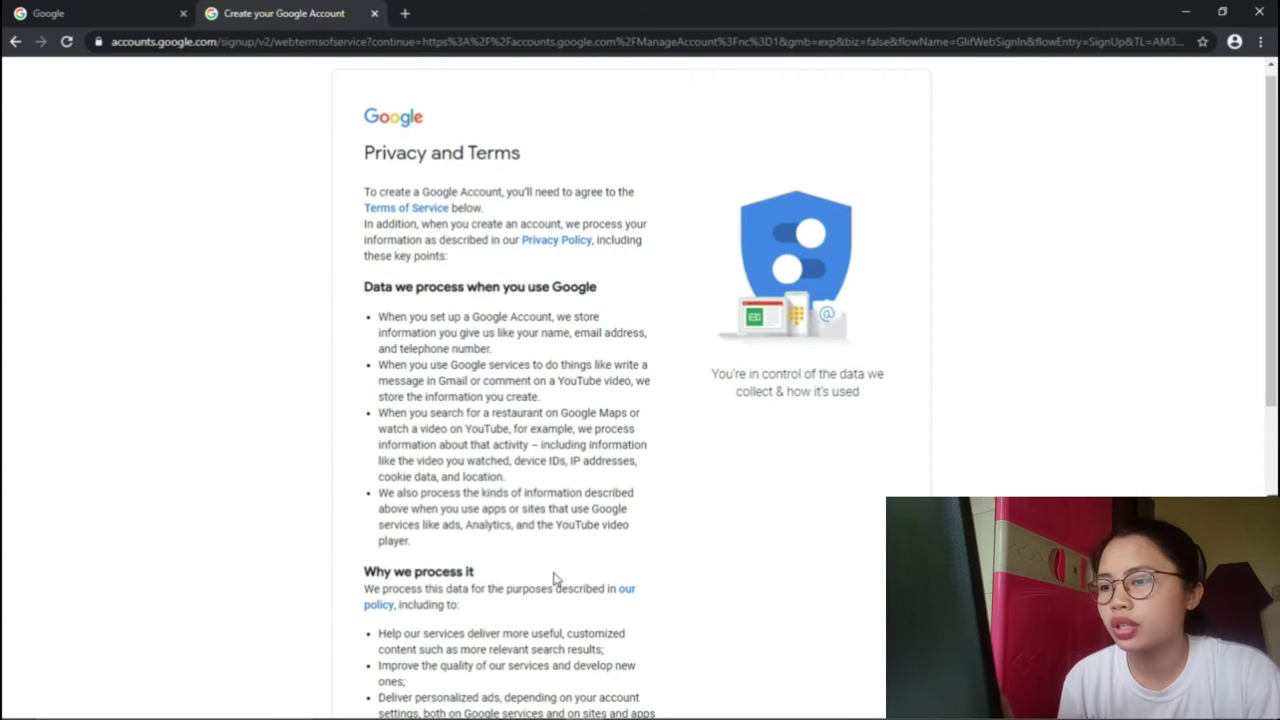
scroll(555, 579, "down", 6)
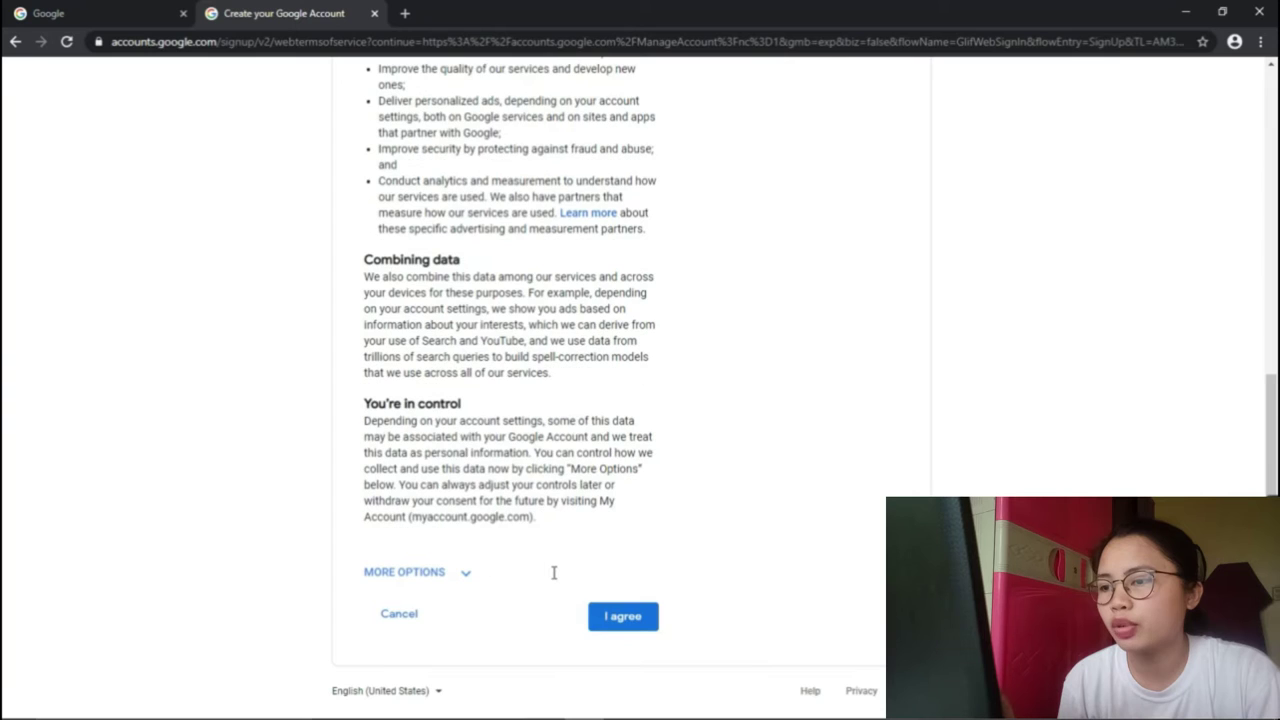
left_click(640, 616)
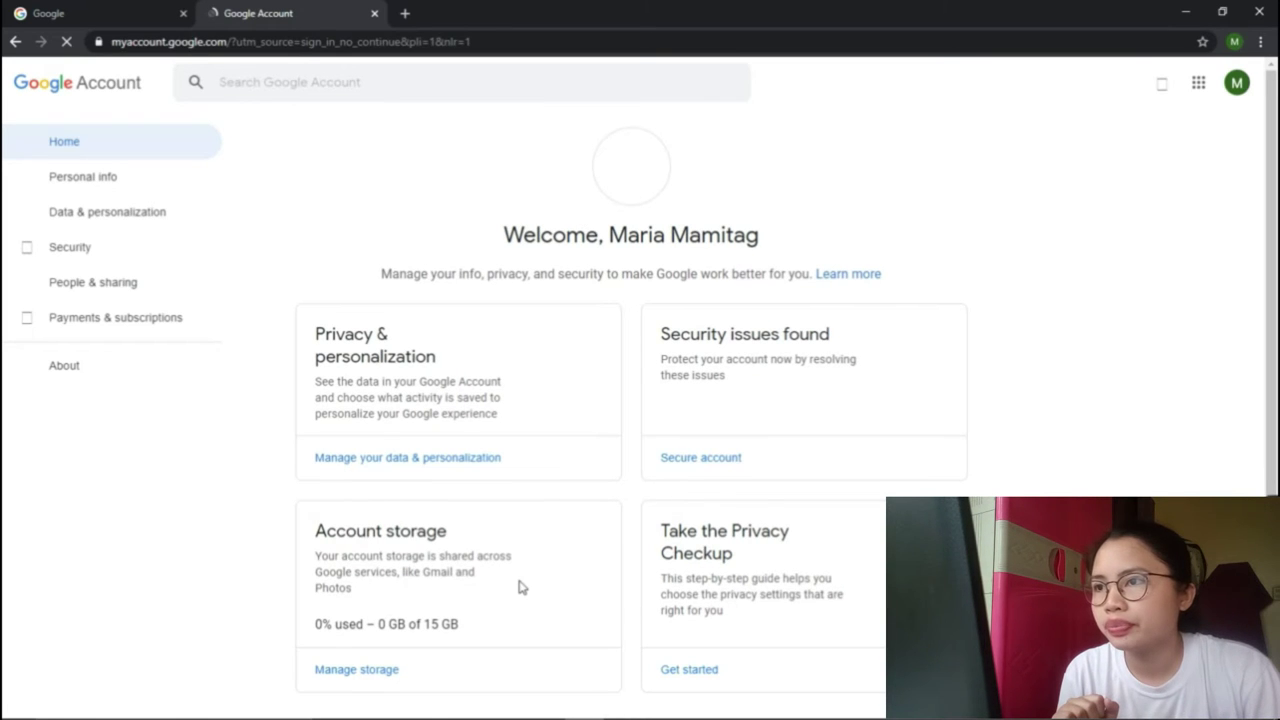
Launch YouTube in a new tab from the Google apps grid.
left_click(1237, 82)
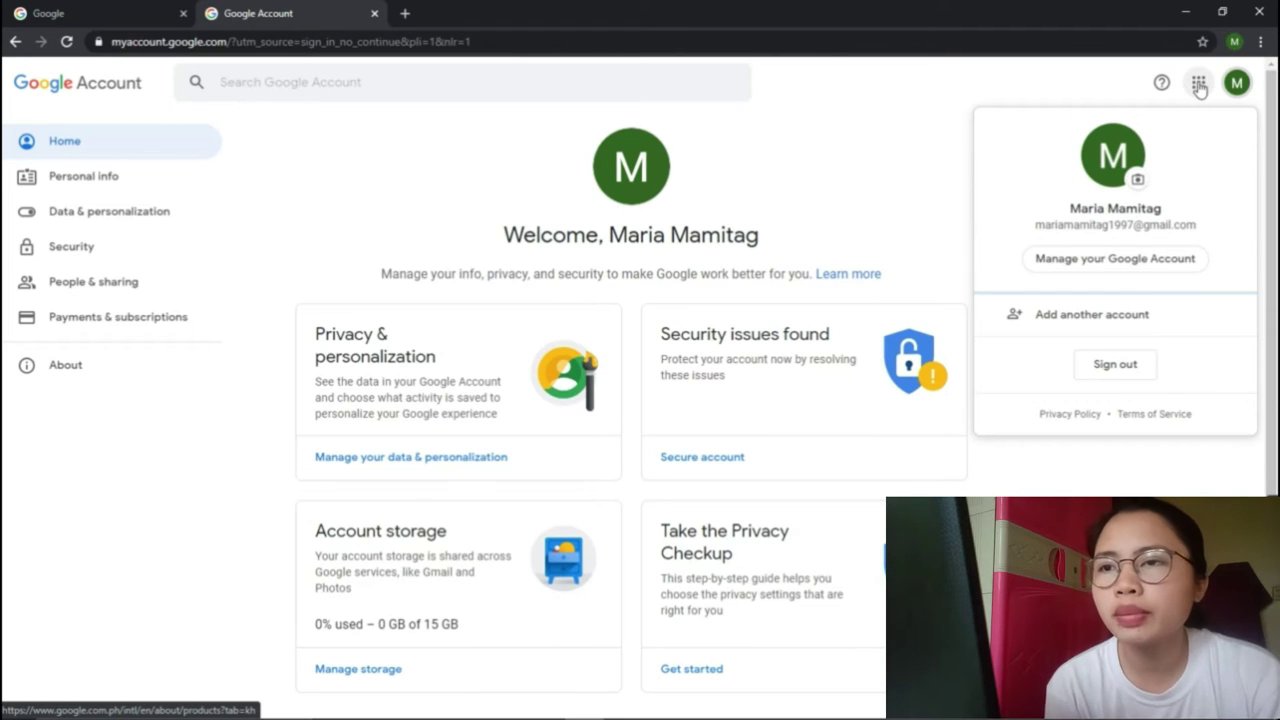
left_click(1199, 88)
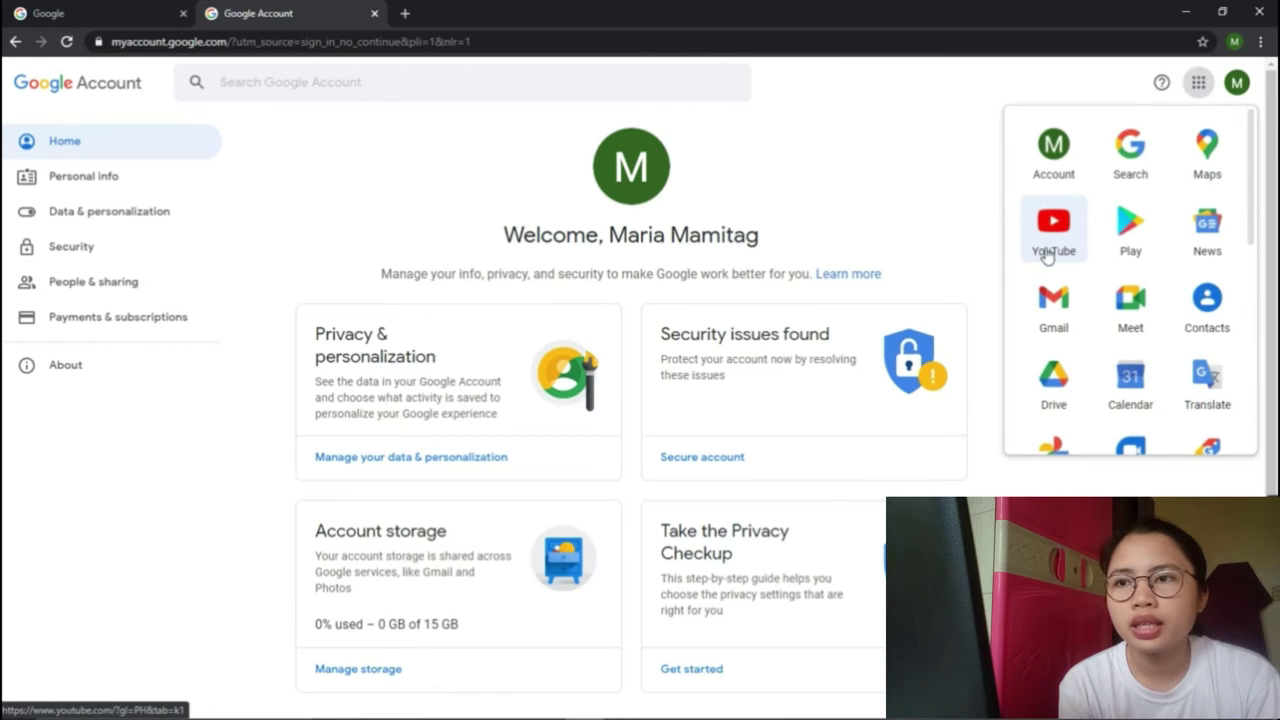
left_click(1044, 225)
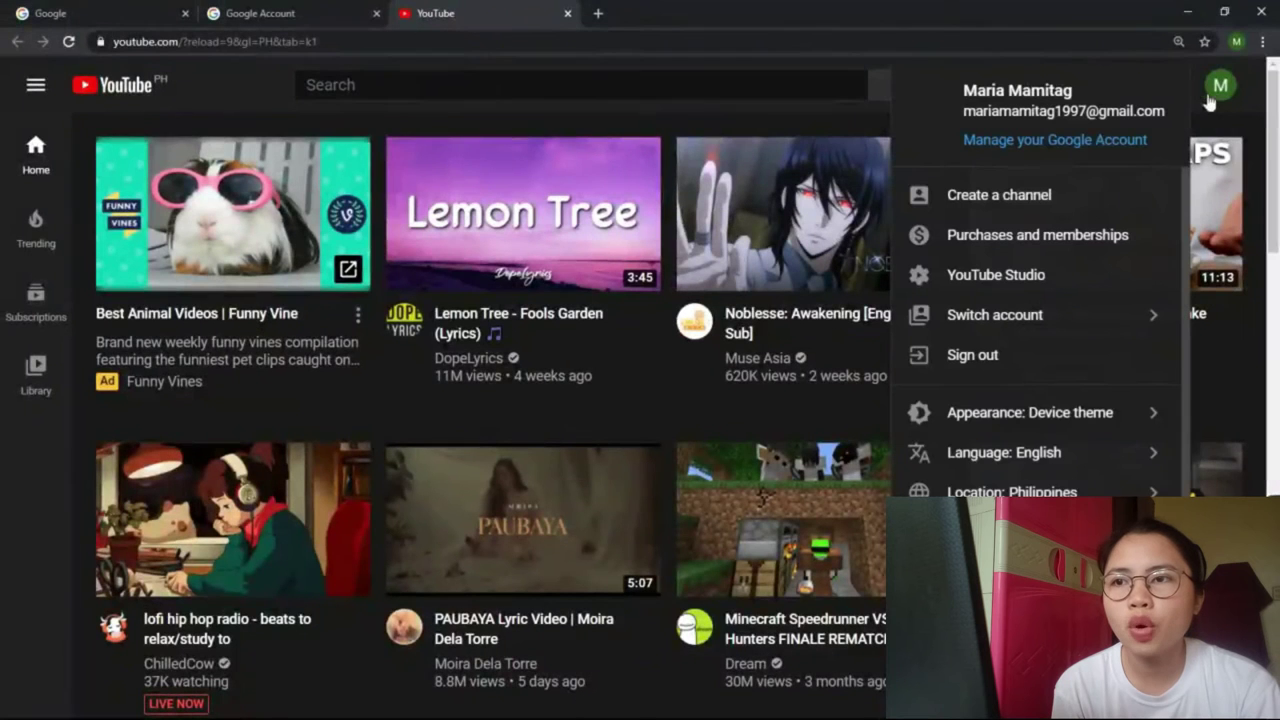
Start channel creation and choose 'Use your name' to create the channel.
left_click(997, 196)
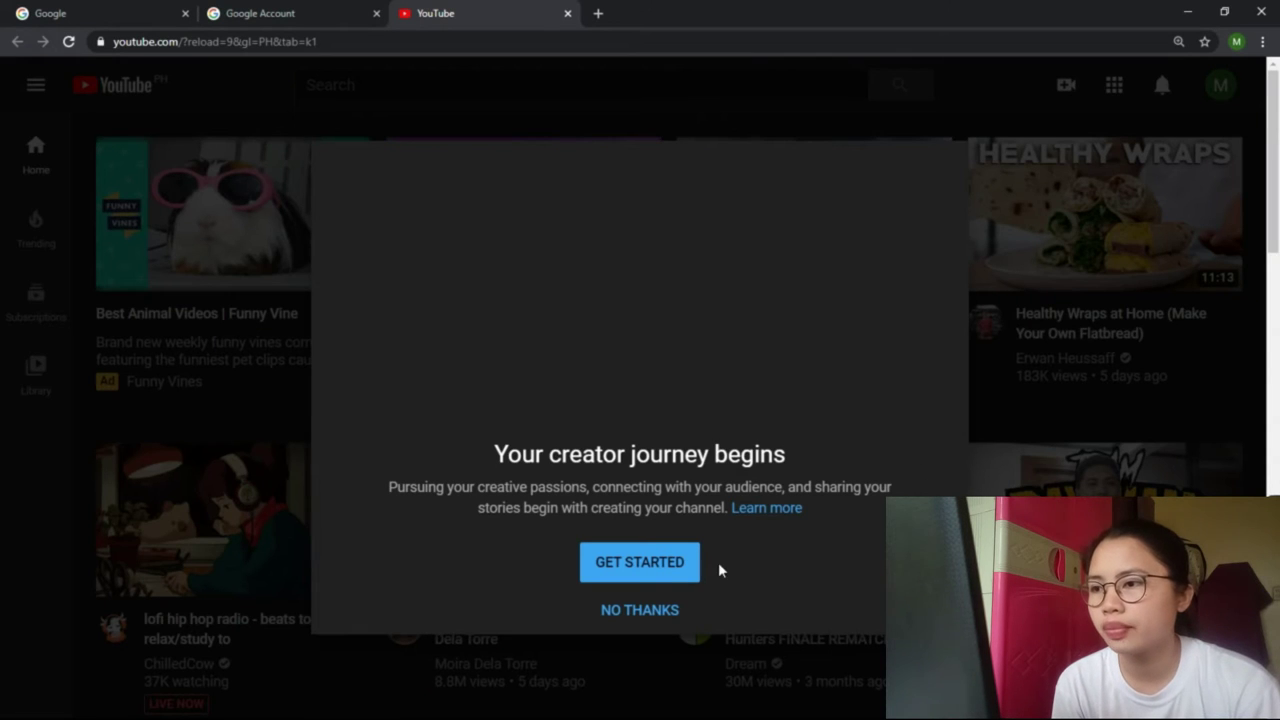
left_click(669, 565)
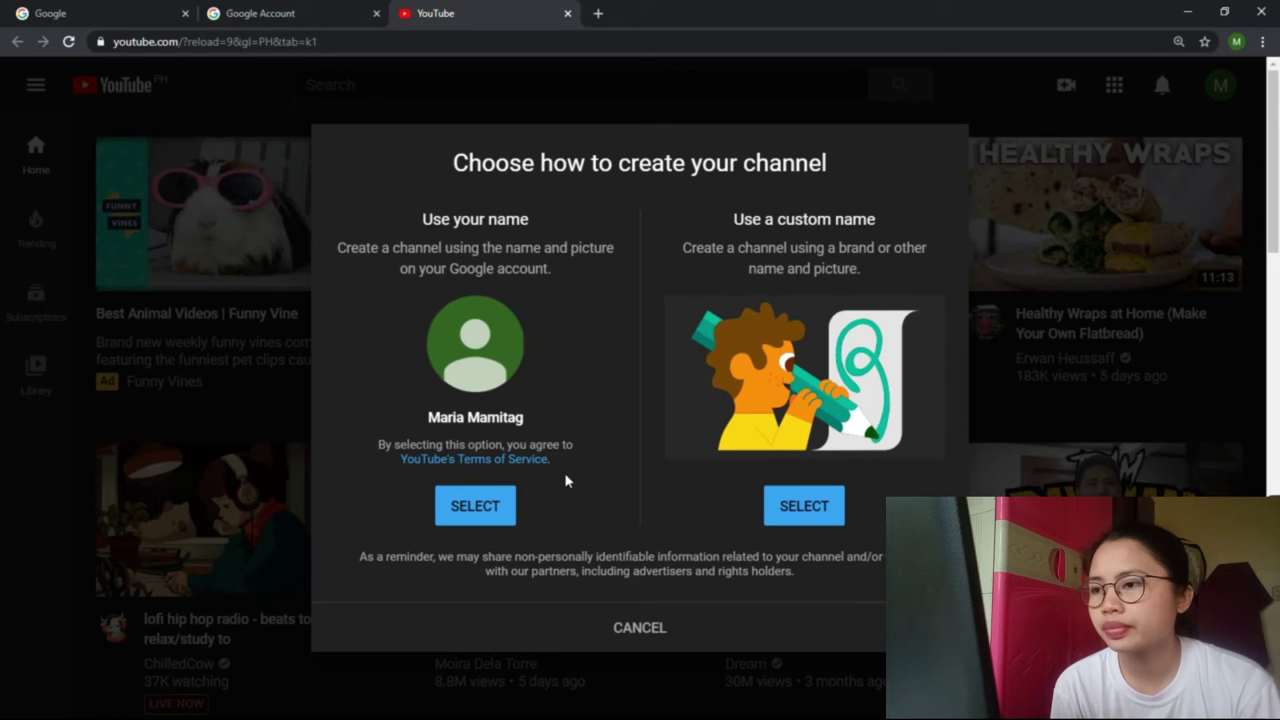
left_click(480, 508)
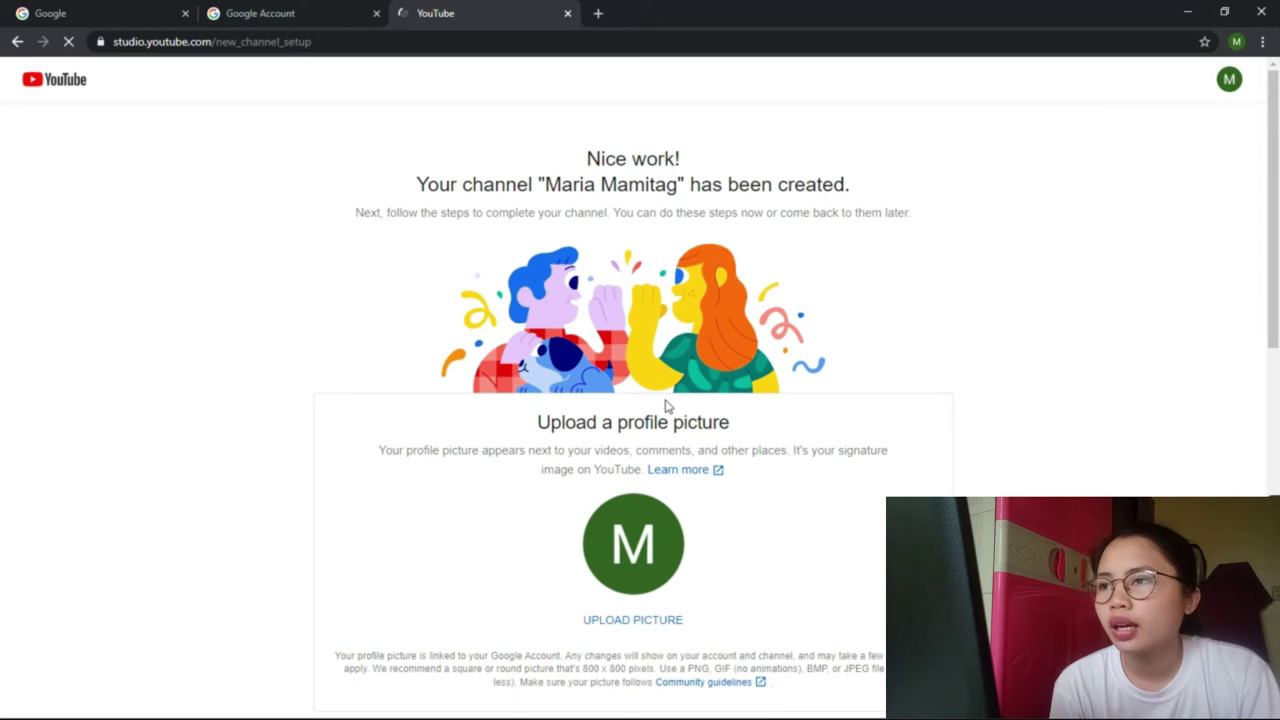
Upload B612_20170729_082158.jpg as the channel's profile picture.
scroll(667, 408, "down", 2)
scroll(666, 408, "down", 4)
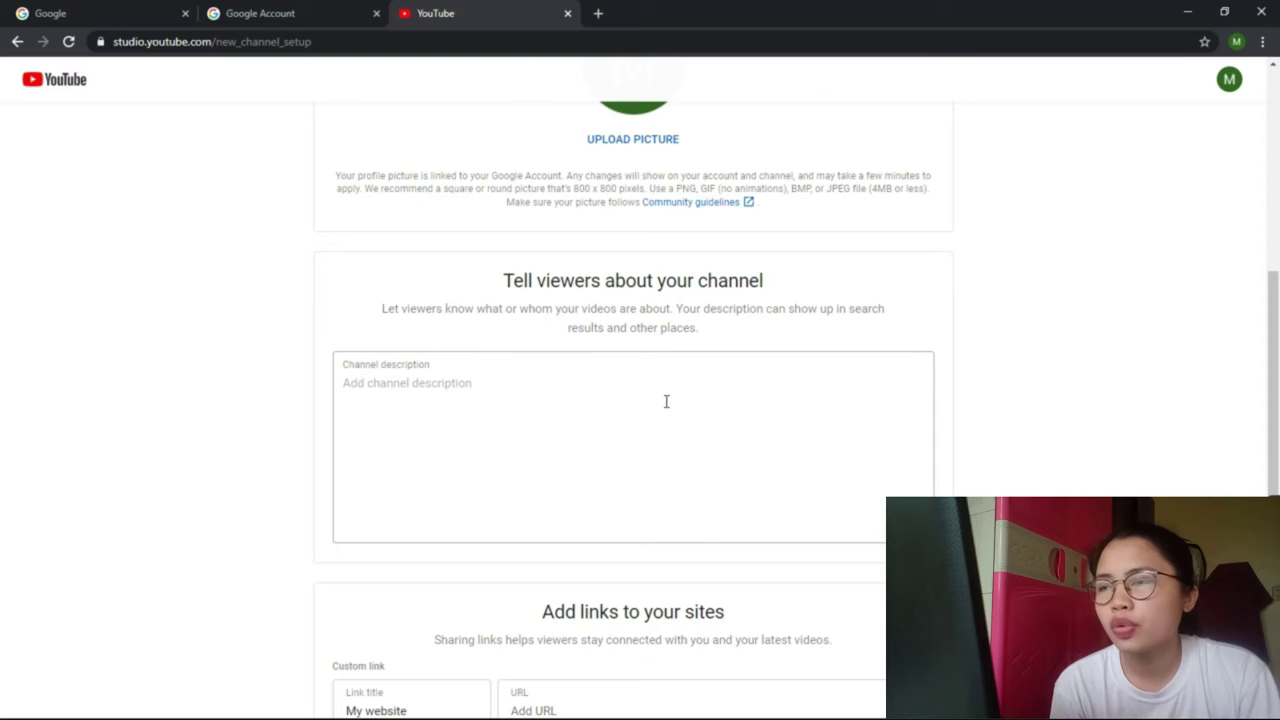
scroll(666, 400, "up", 6)
scroll(606, 351, "down", 3)
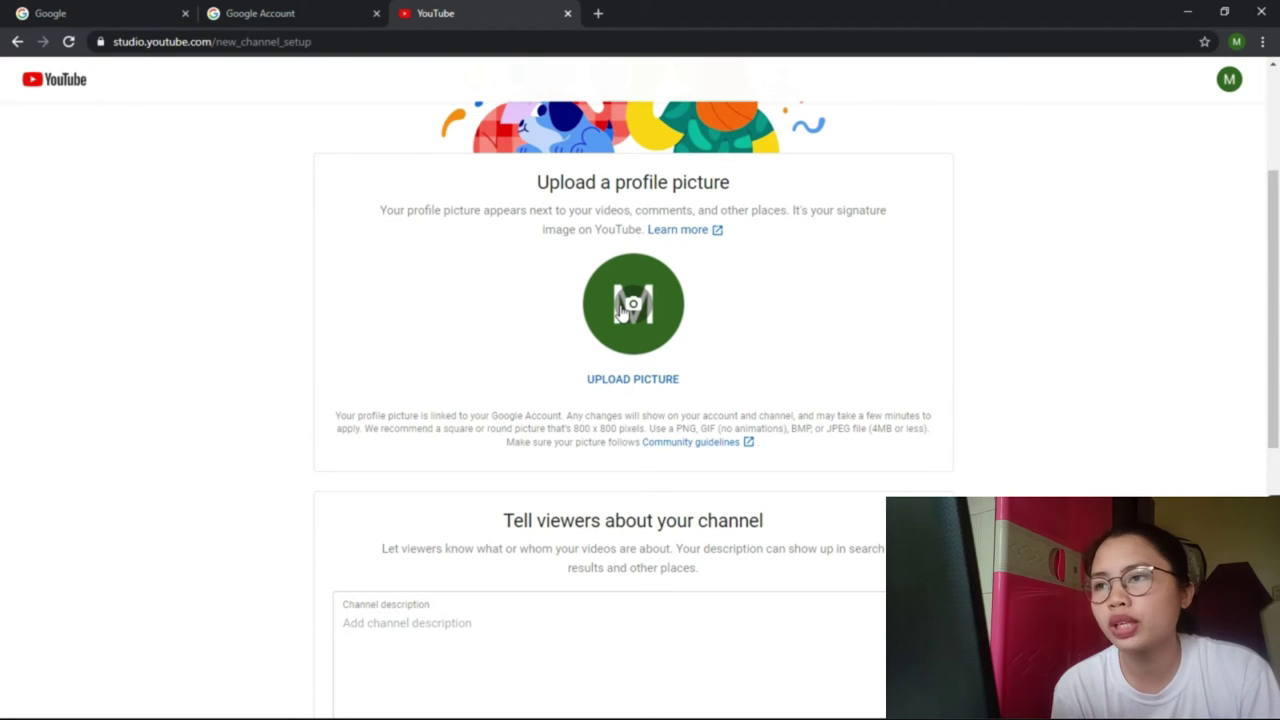
left_click(620, 312)
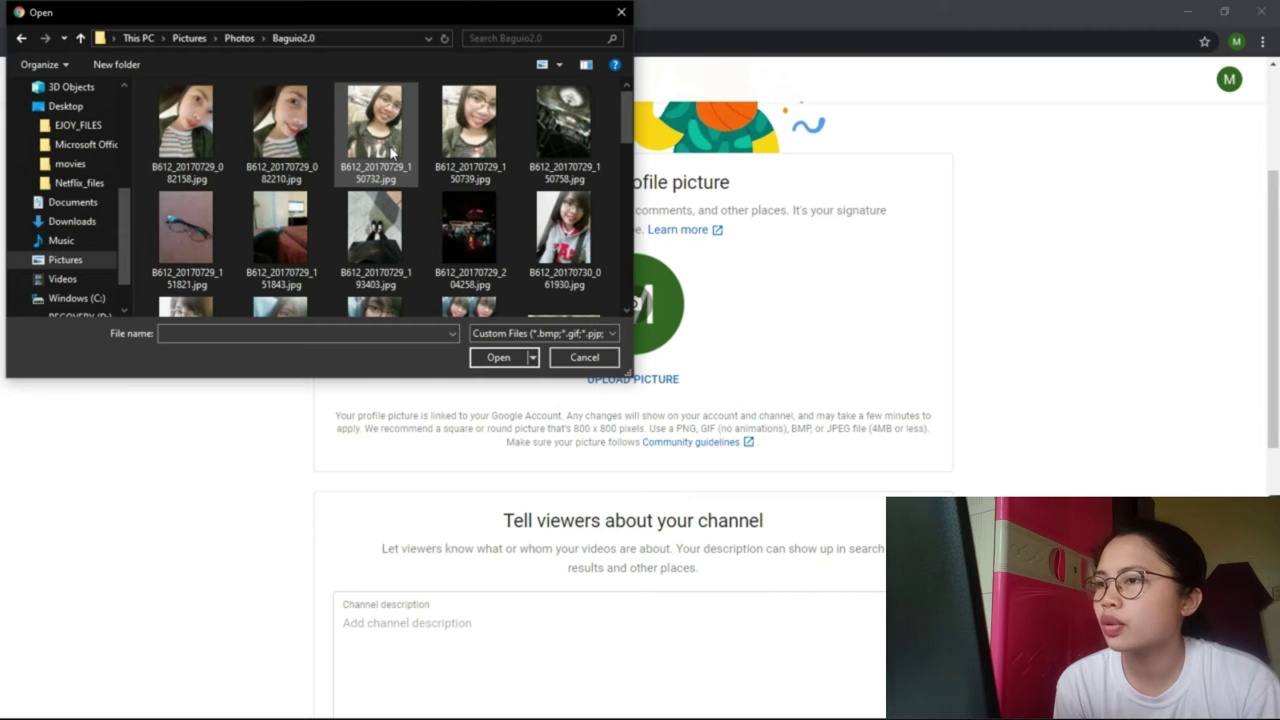
left_click(214, 143)
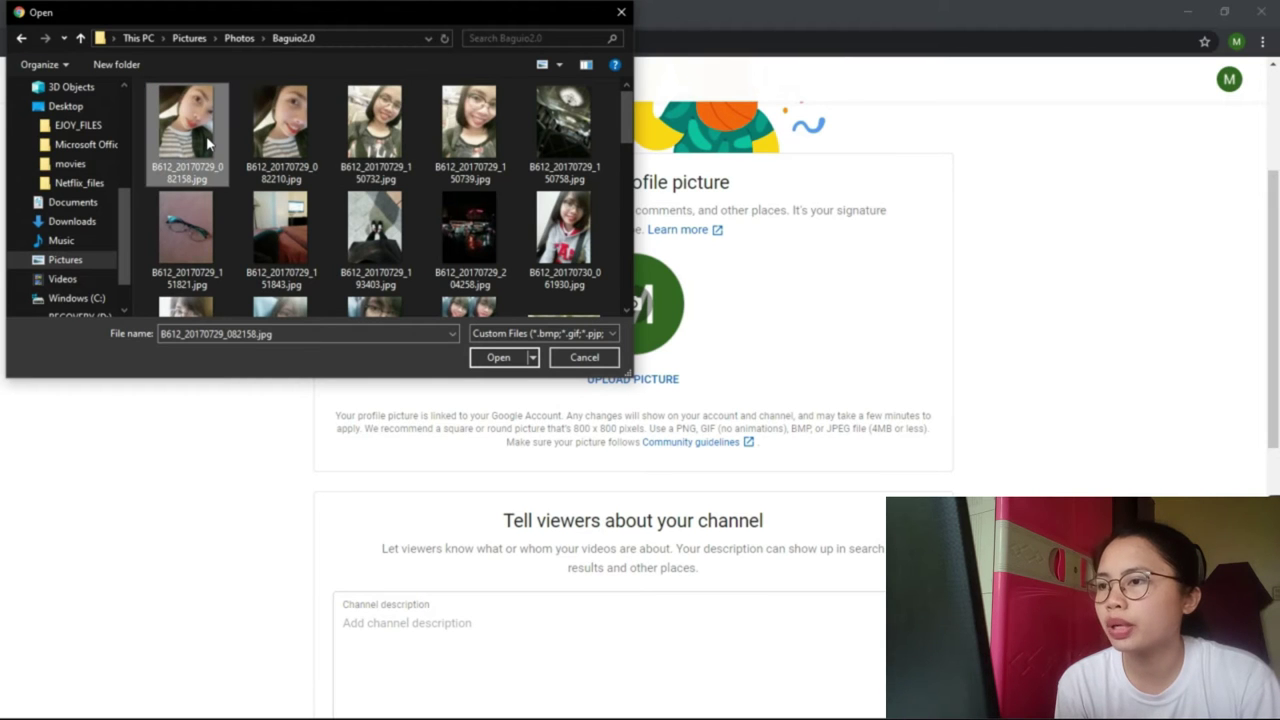
left_click(498, 356)
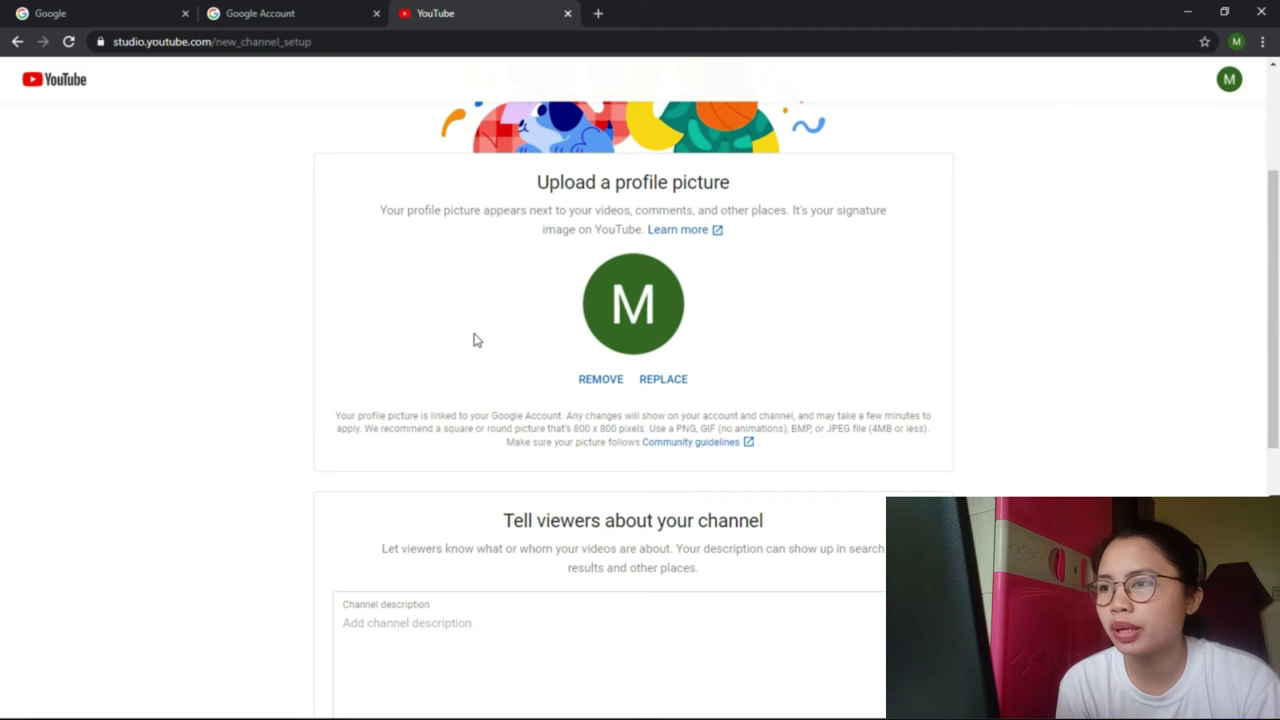
Skip the description and links sections and save the channel setup.
scroll(735, 333, "down", 3)
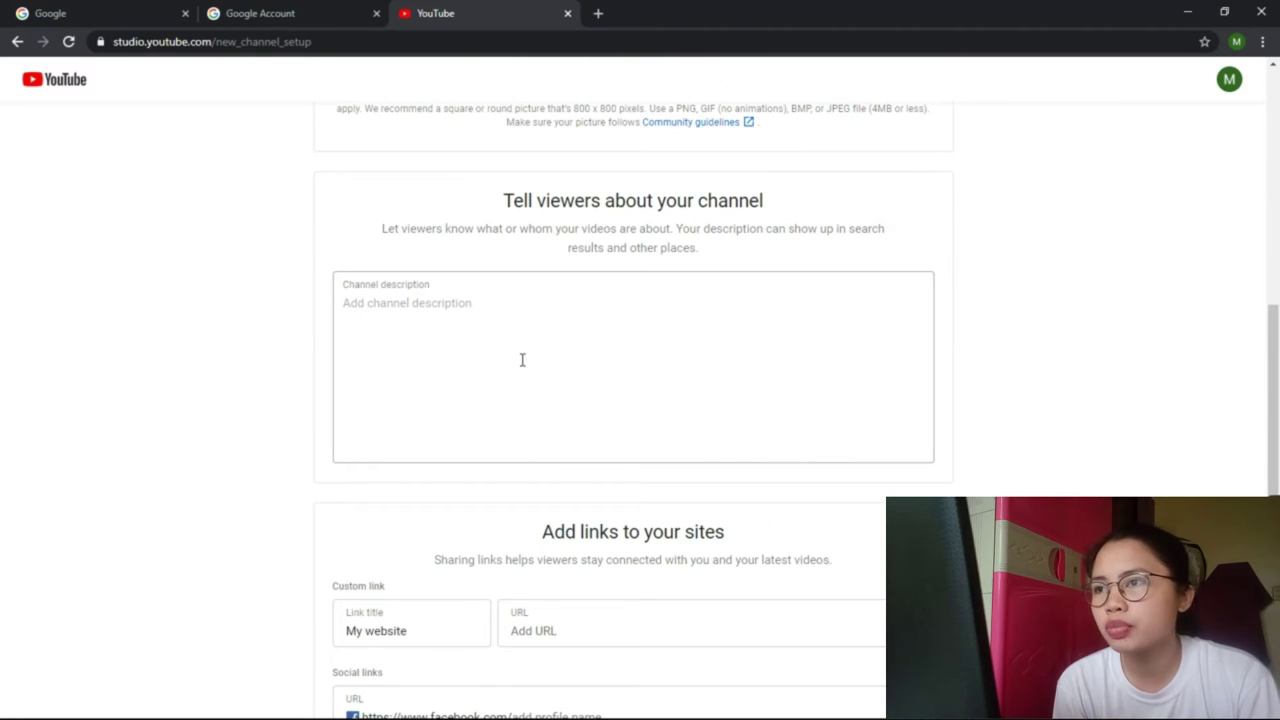
scroll(674, 394, "down", 2)
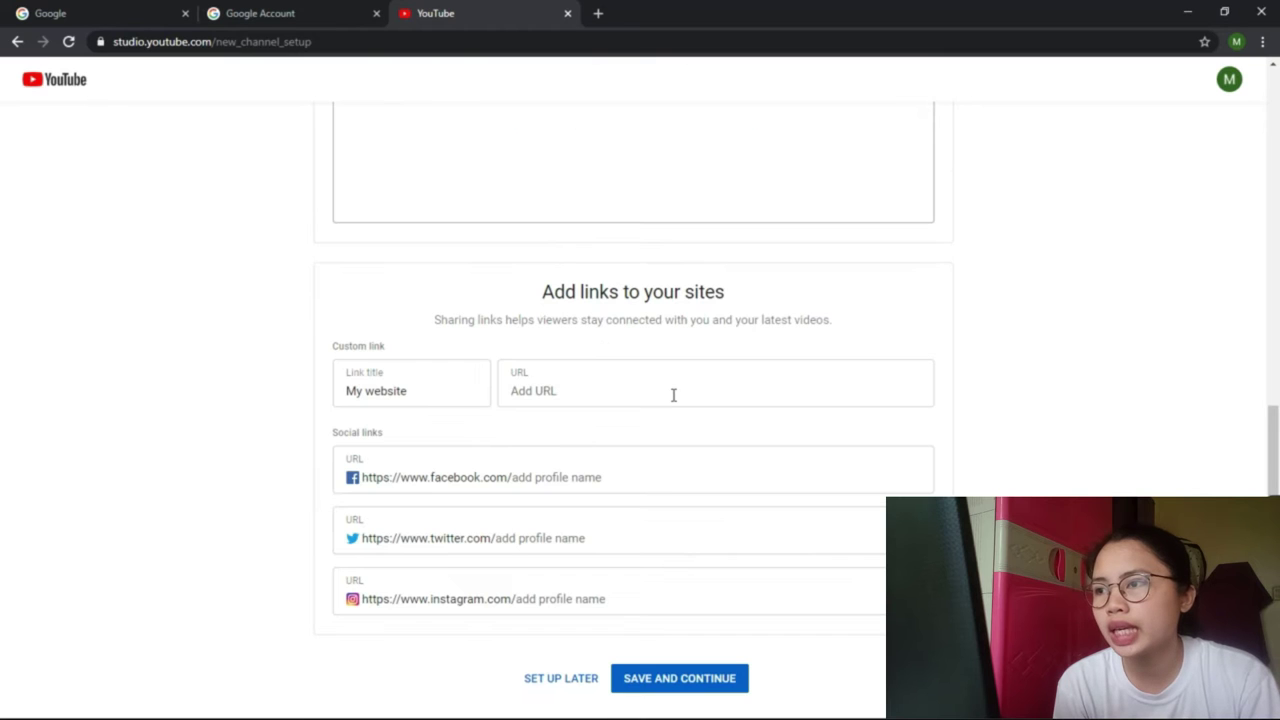
scroll(706, 445, "down", 1)
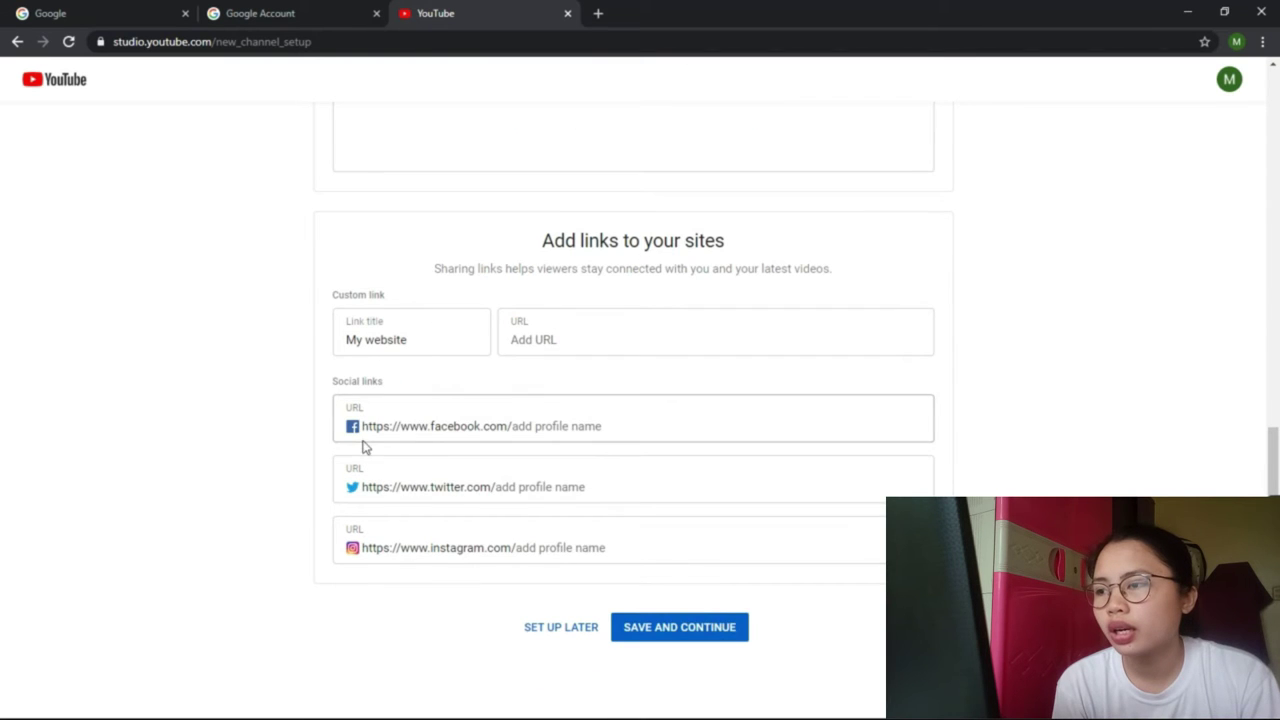
left_click(729, 632)
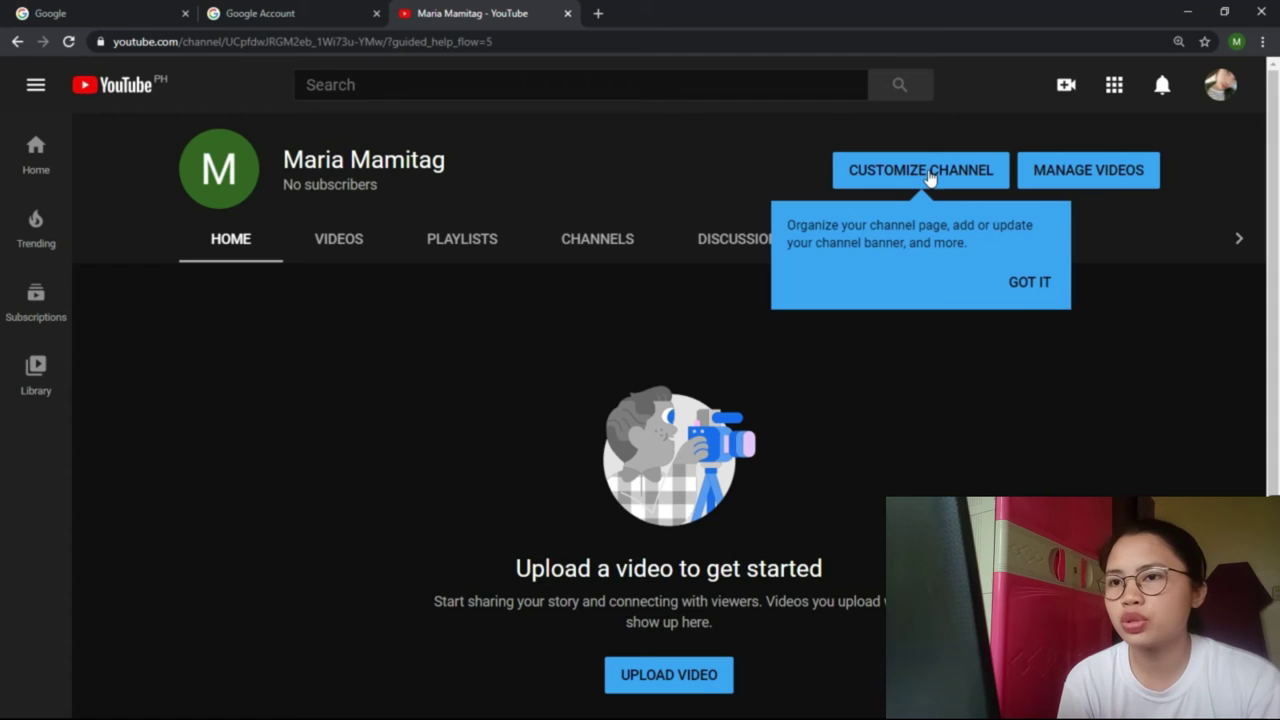
Scroll through the new channel's page to look it over.
scroll(484, 484, "down", 1)
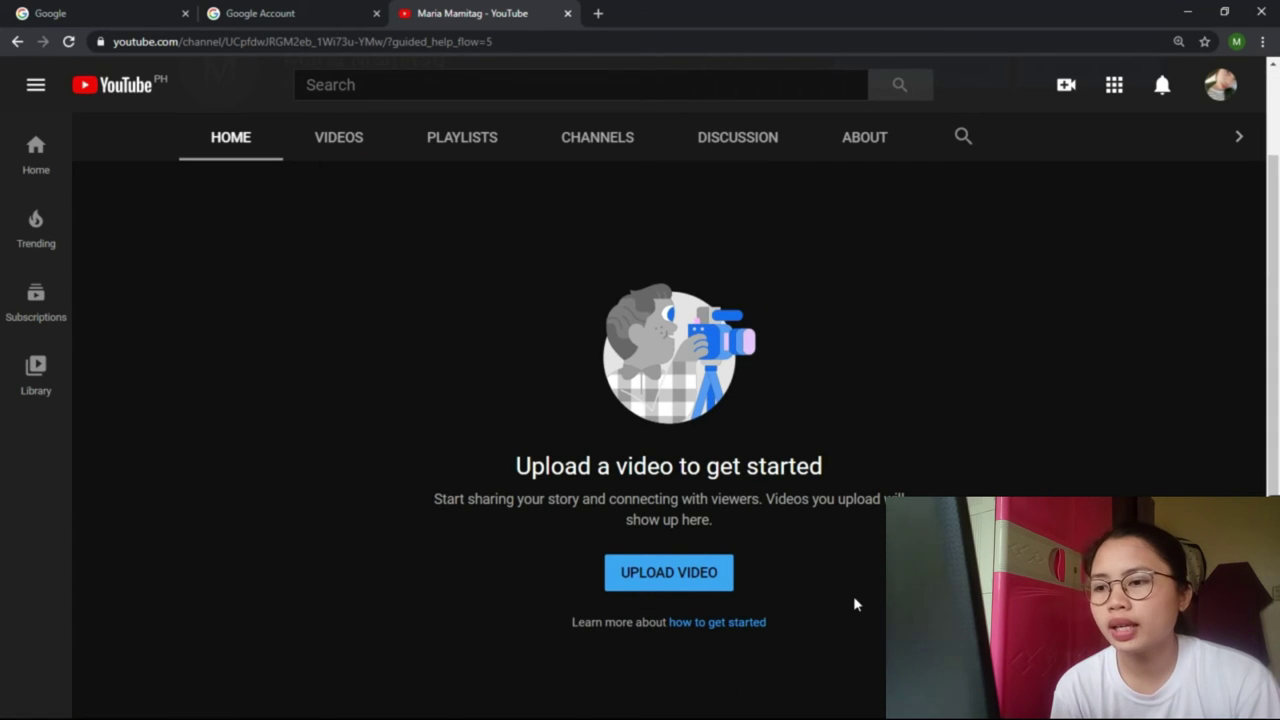
scroll(709, 686, "up", 1)
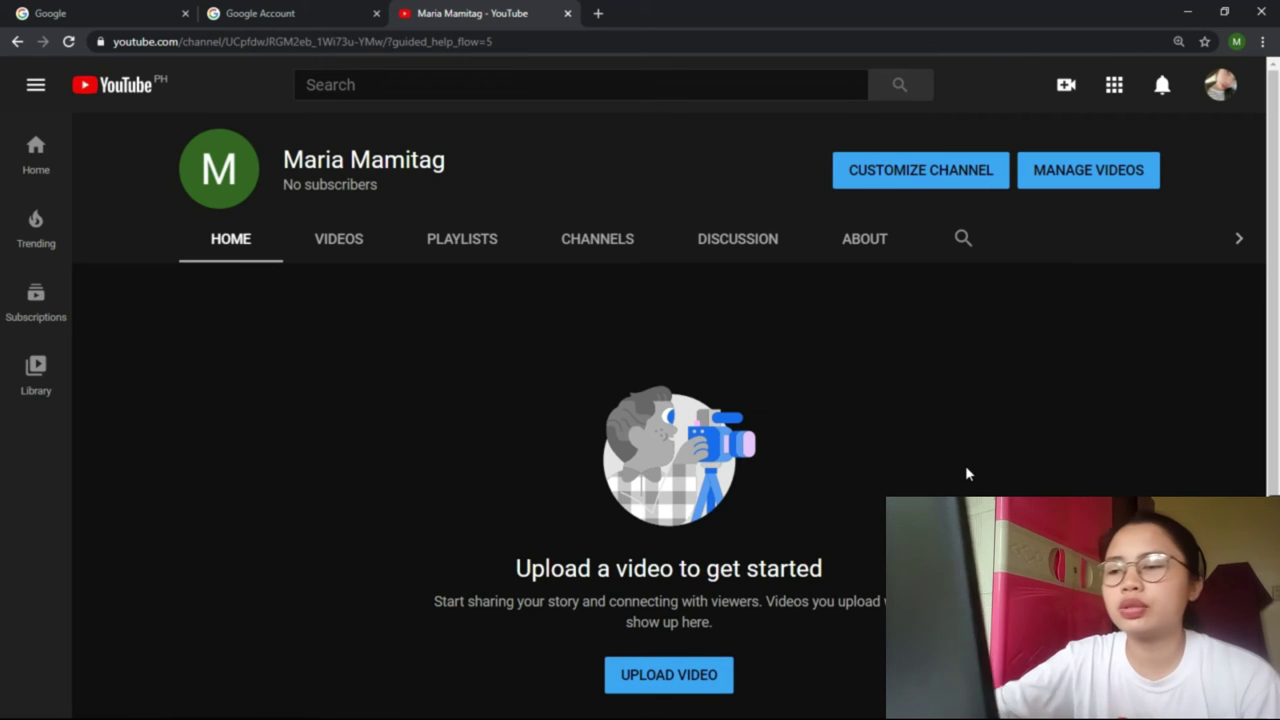
scroll(950, 491, "down", 1)
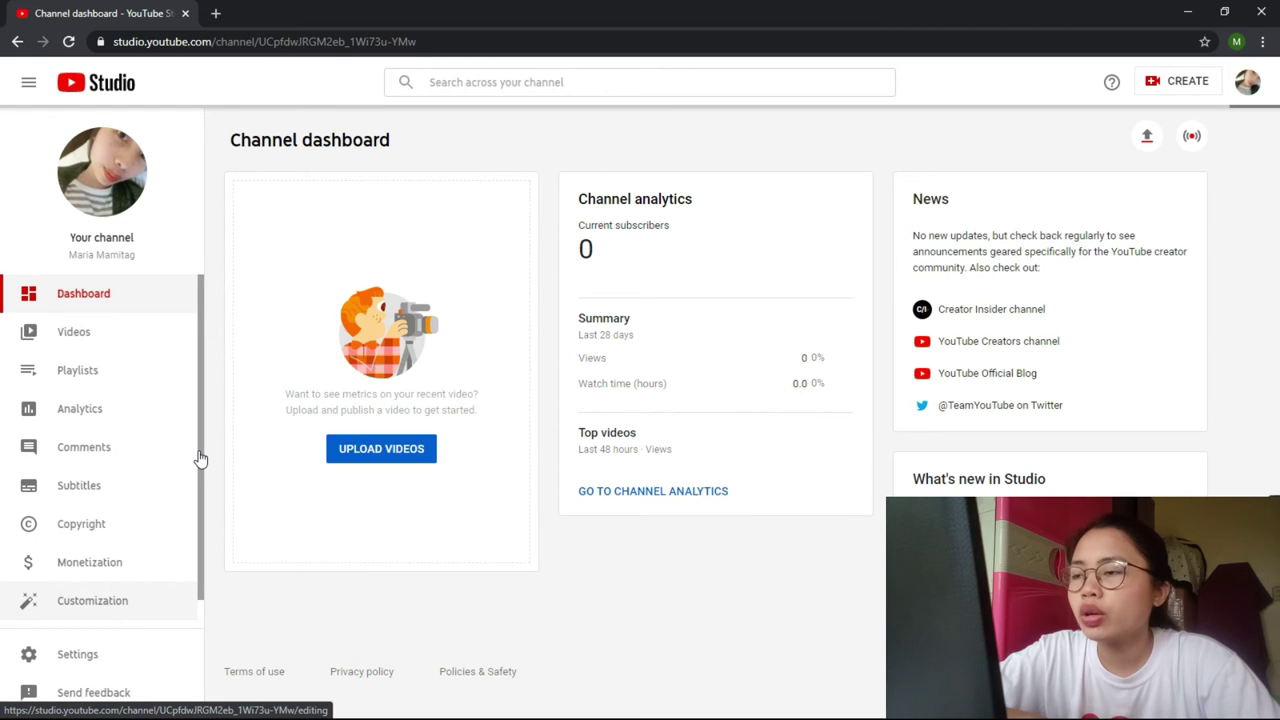
Go to Customization in the Studio sidebar and select the Branding tab.
left_click(113, 603)
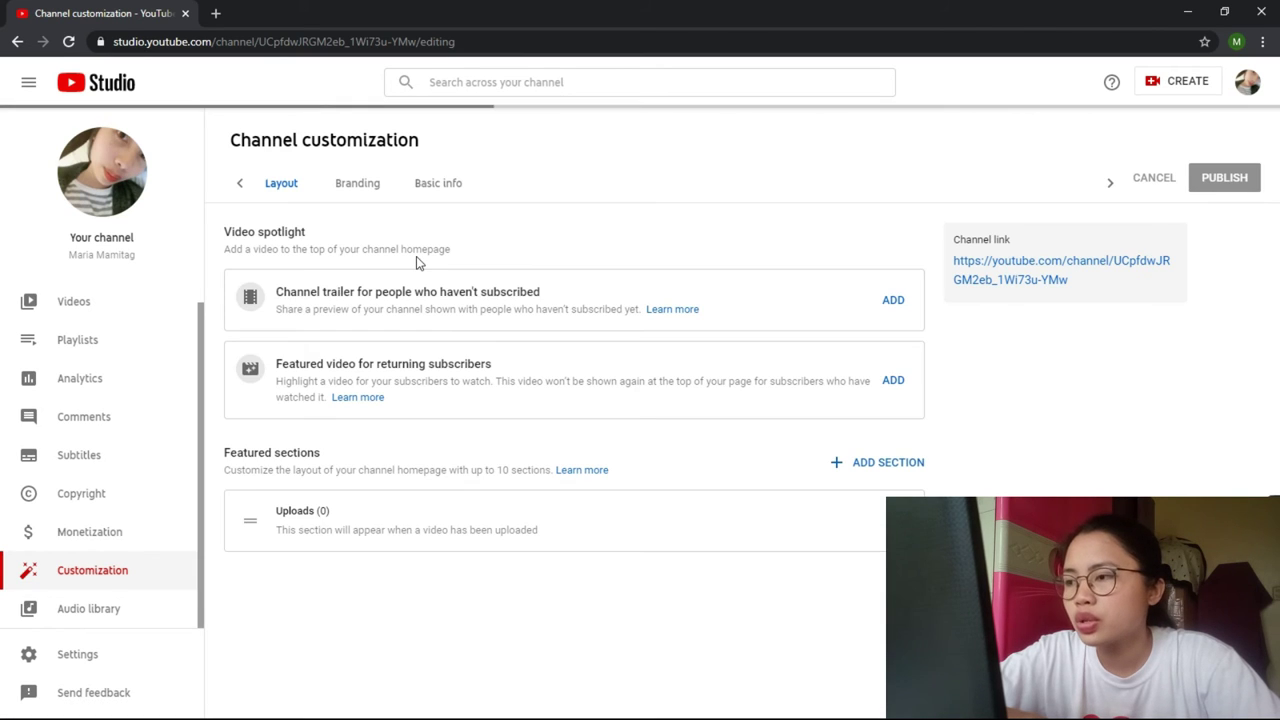
left_click(339, 199)
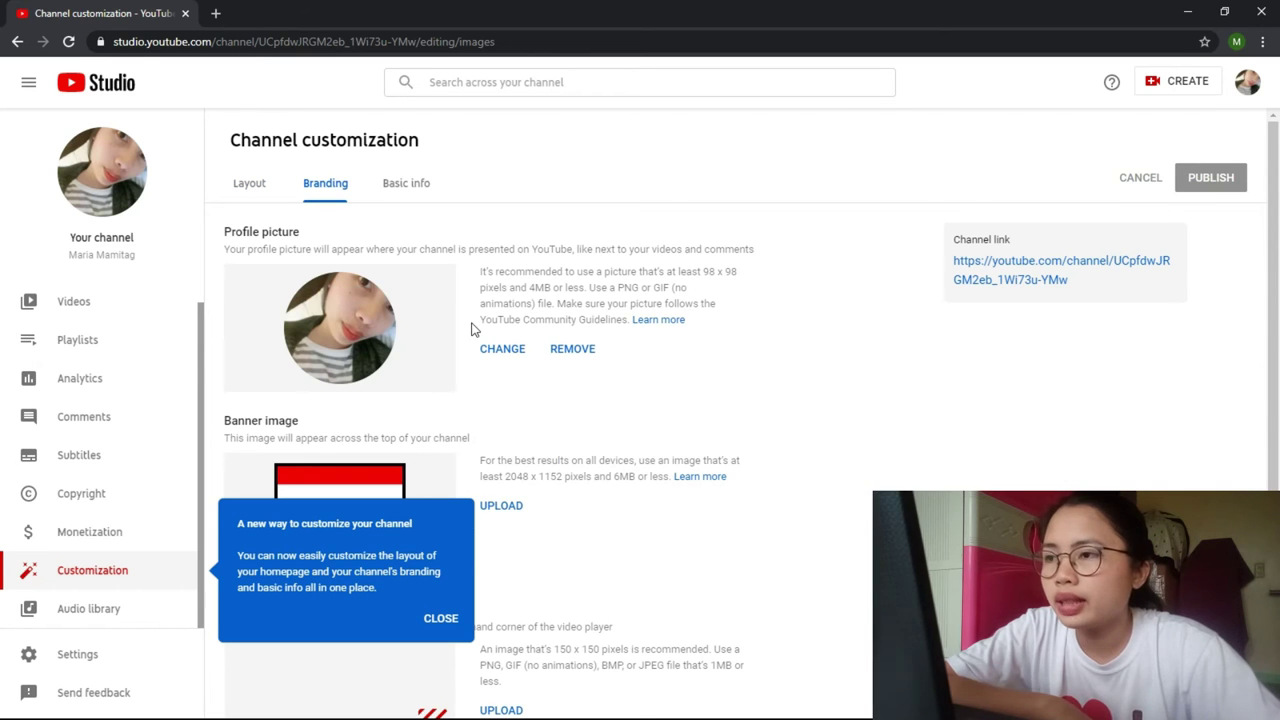
Dismiss the customization tip and start uploading a banner image.
left_click(441, 620)
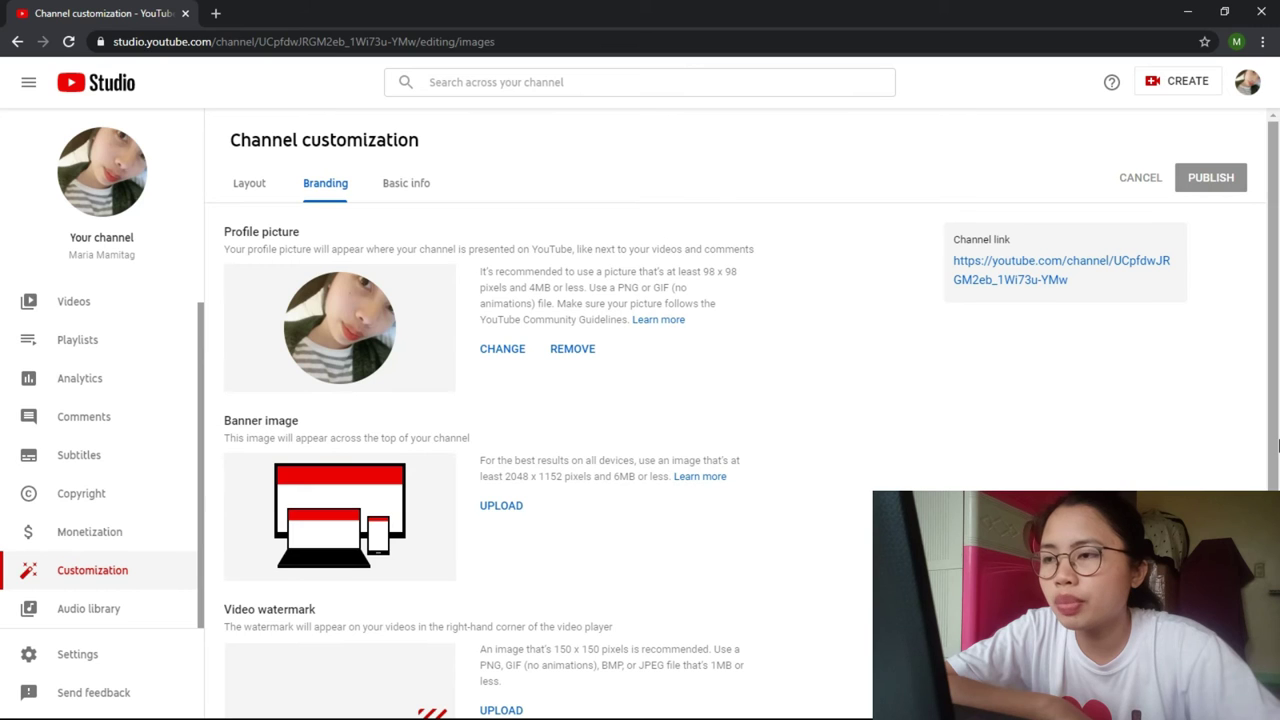
scroll(1278, 445, "down", 1)
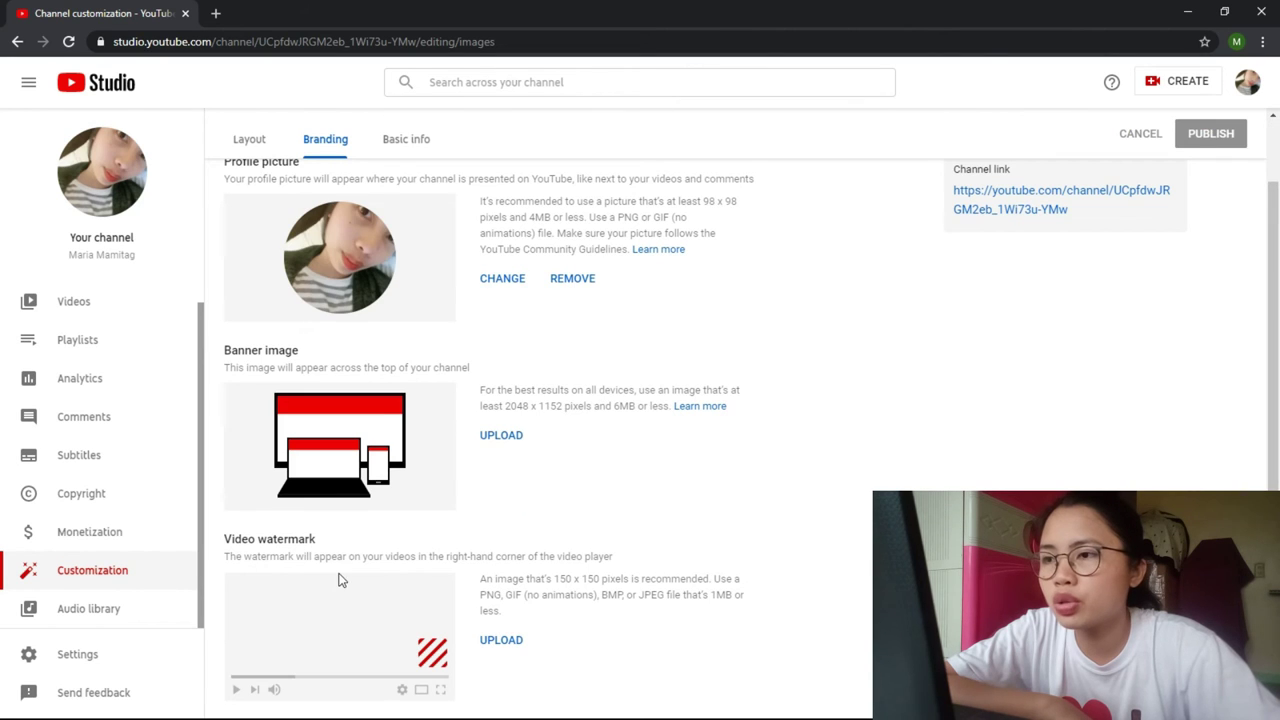
left_click(513, 444)
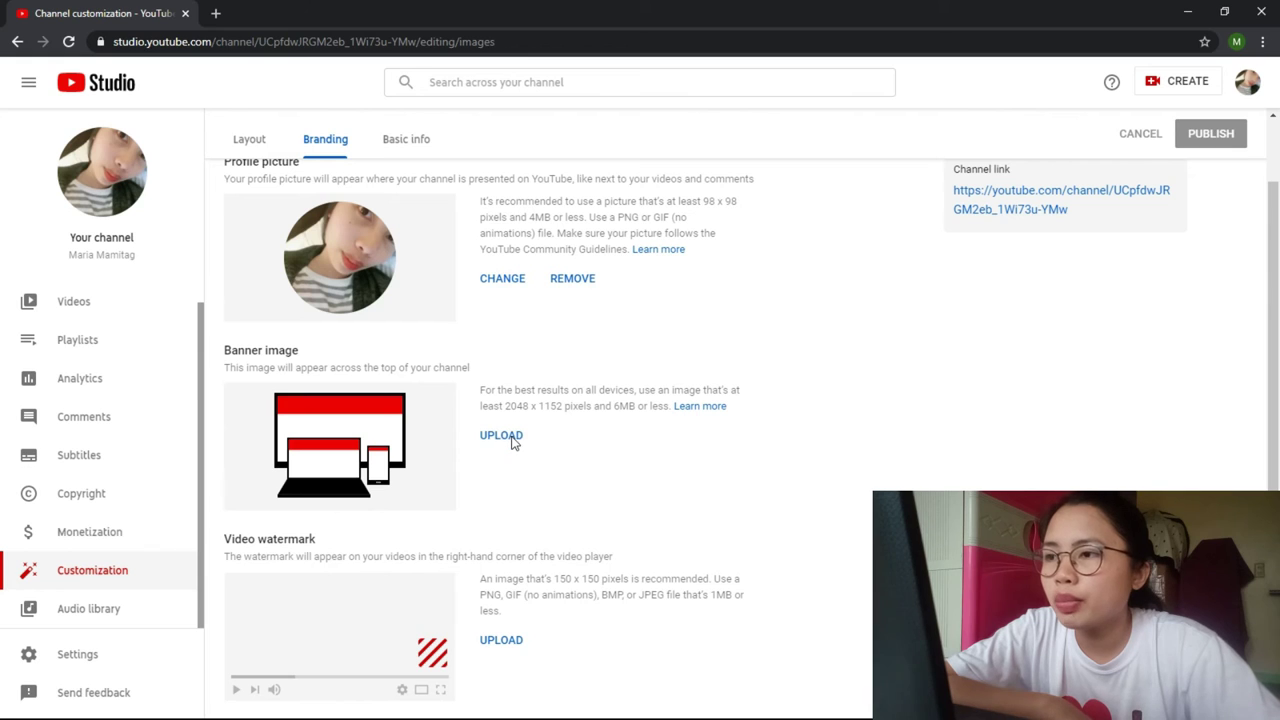
Upload 'Artificial Buttercup Flowers in Yellow' from Downloads as the banner; it's rejected as below 2048 x 1152.
left_click(513, 444)
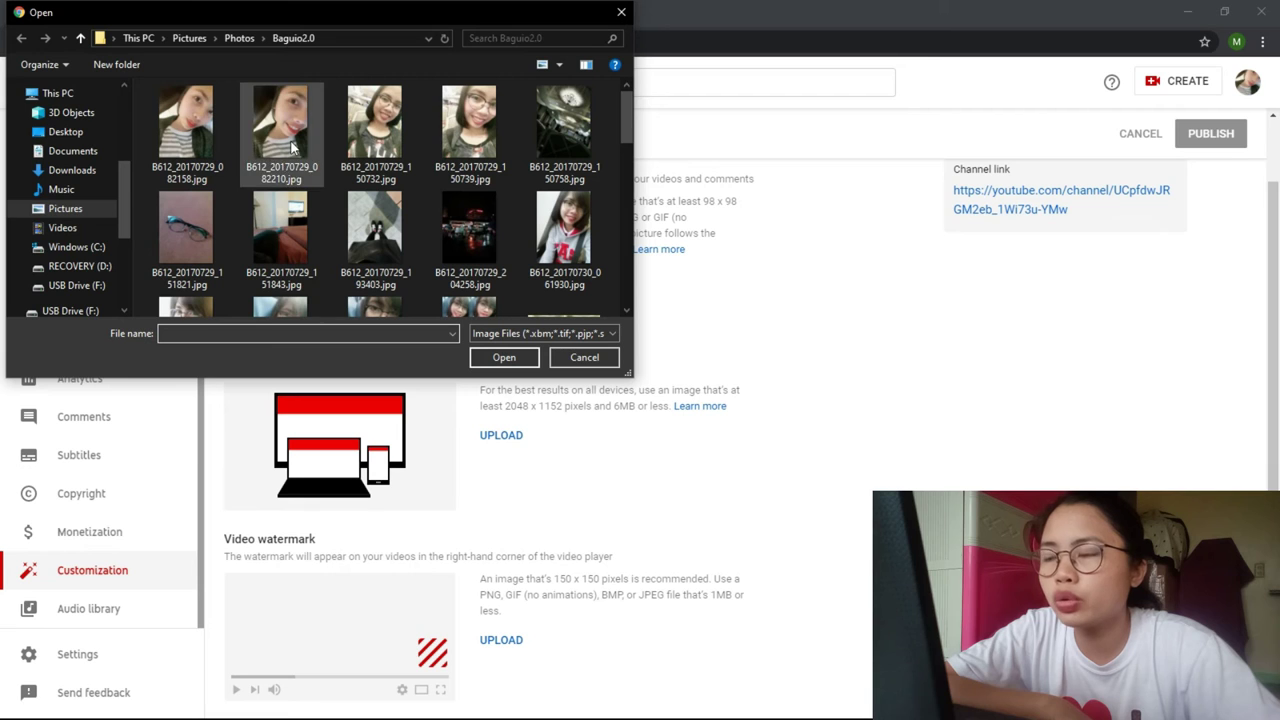
left_click(270, 130)
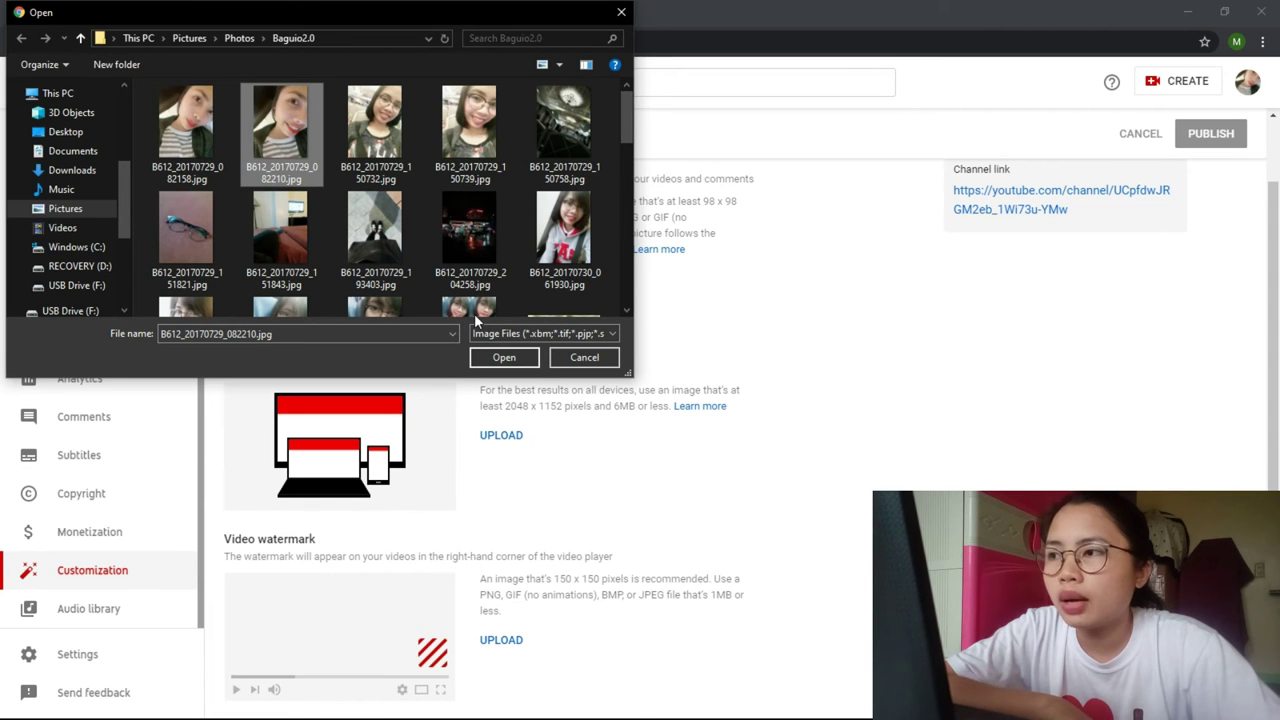
left_click(66, 176)
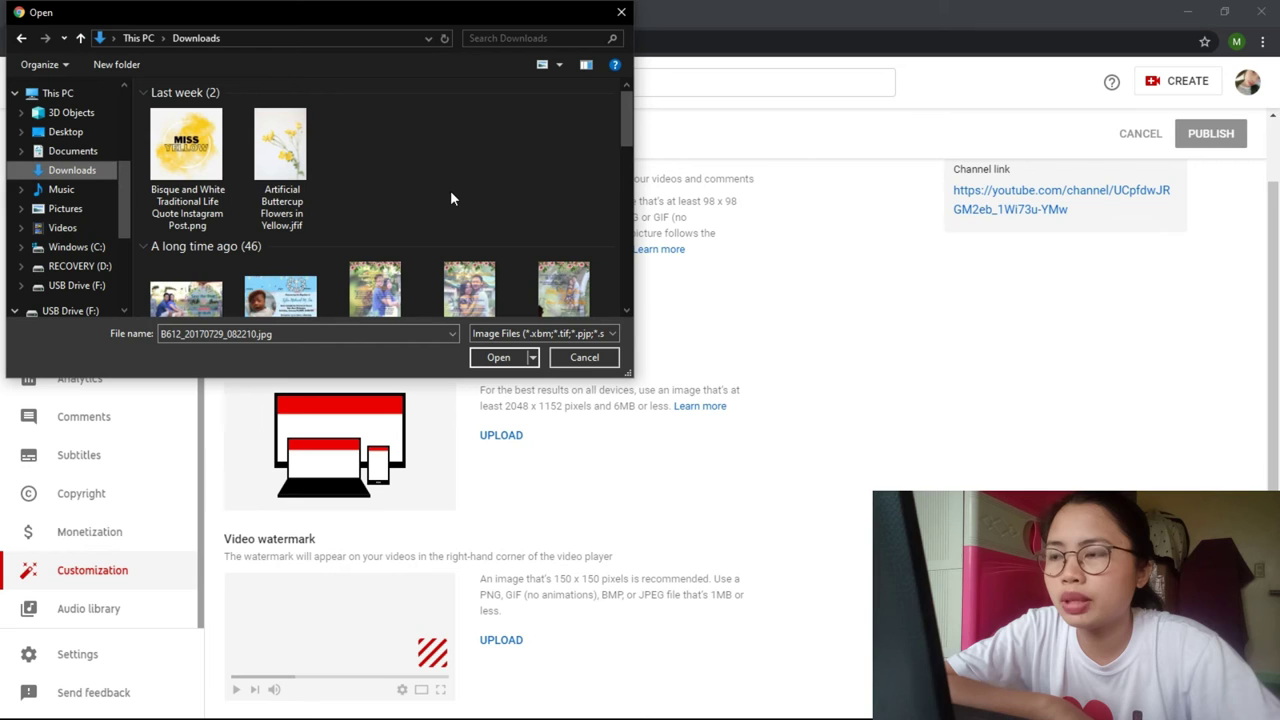
left_click(300, 160)
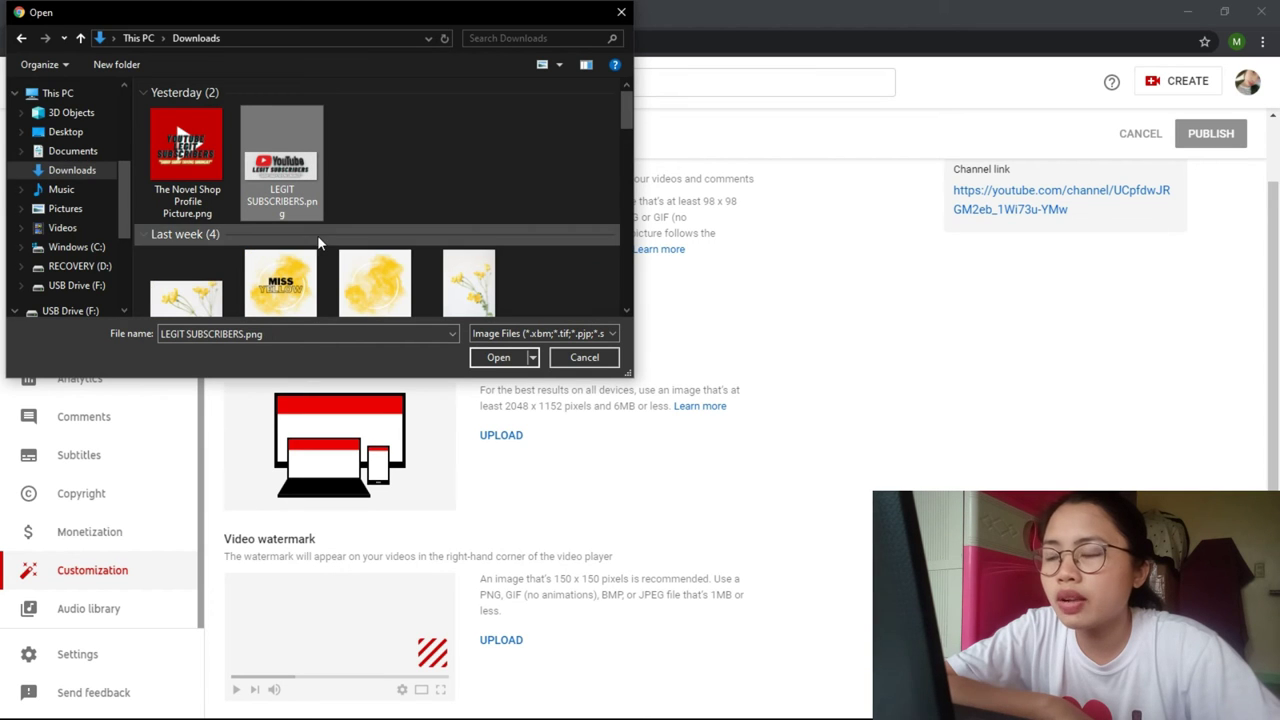
left_click(458, 312)
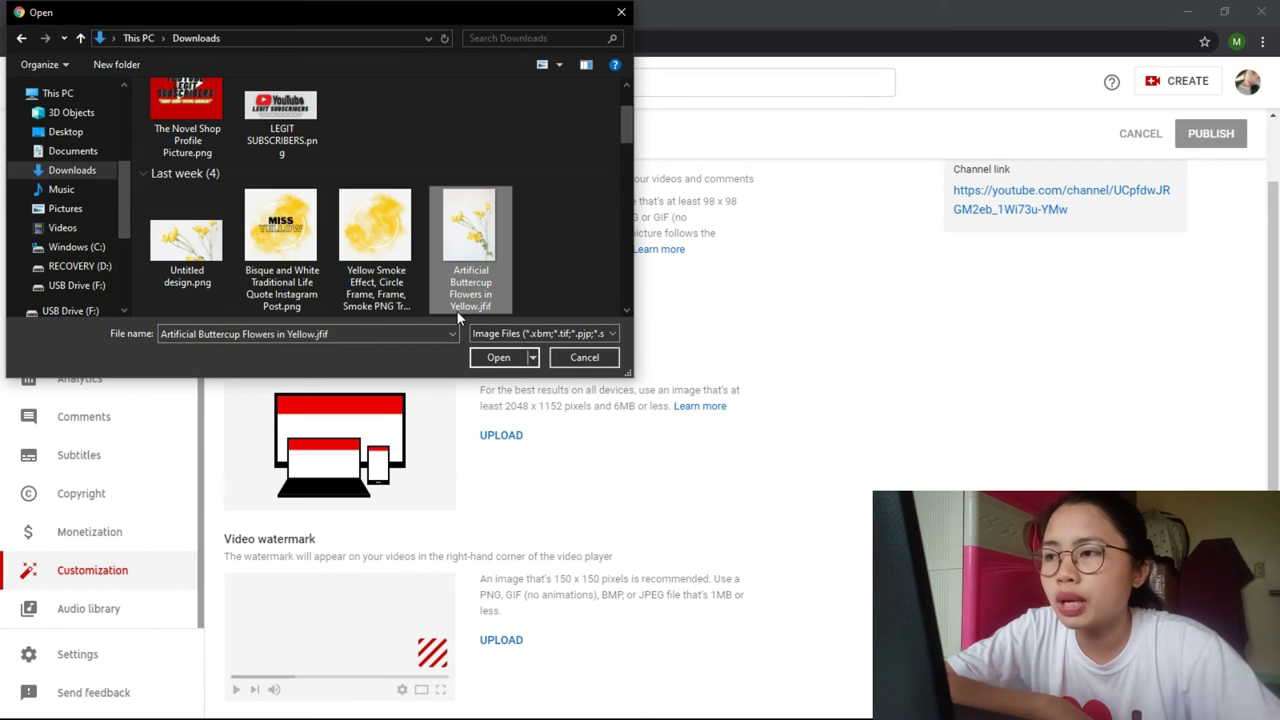
left_click(498, 358)
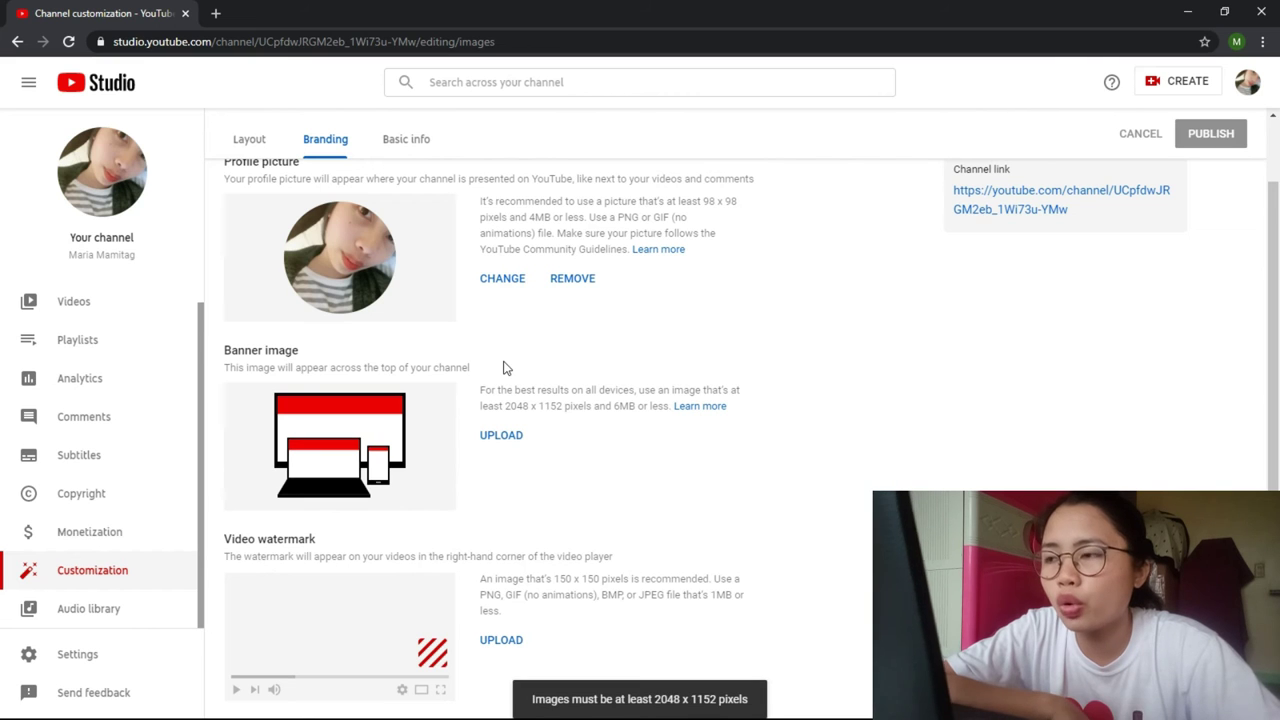
left_click(498, 443)
Pick 567.jpg from the Downloads folder and upload it as the channel banner.
left_click(498, 443)
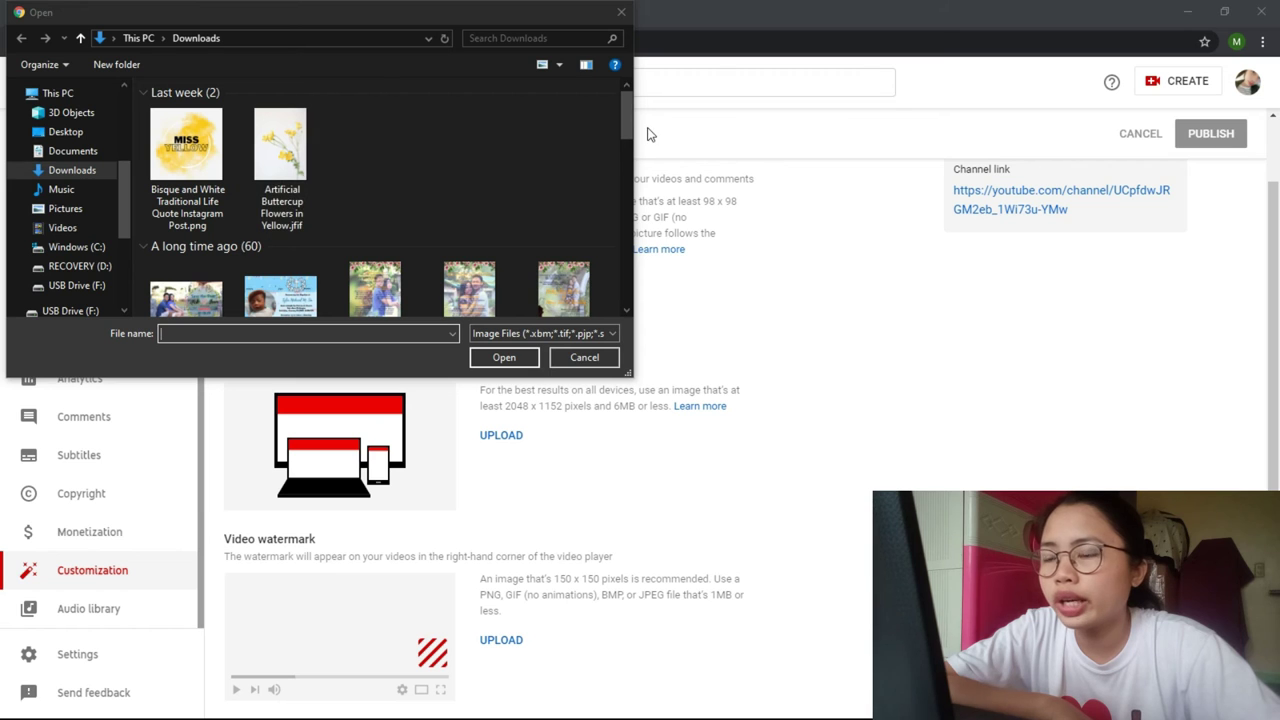
scroll(623, 161, "down", 1)
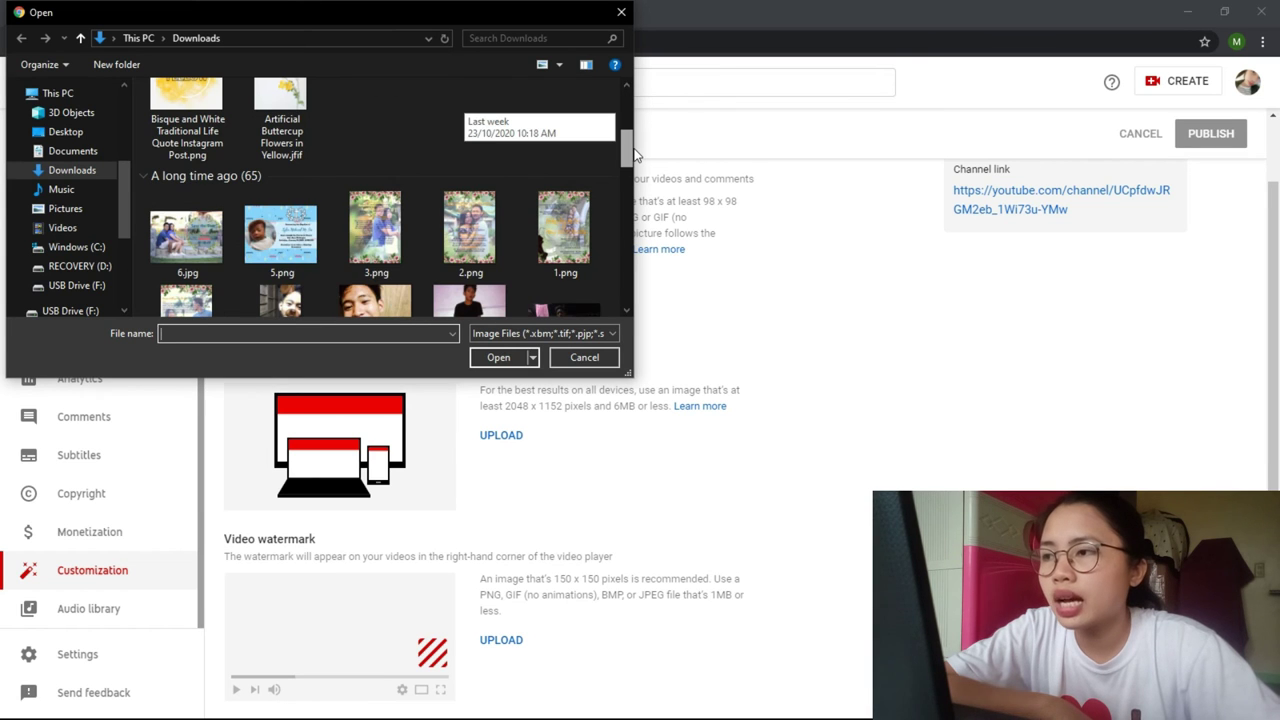
left_click_drag(634, 155, 626, 224)
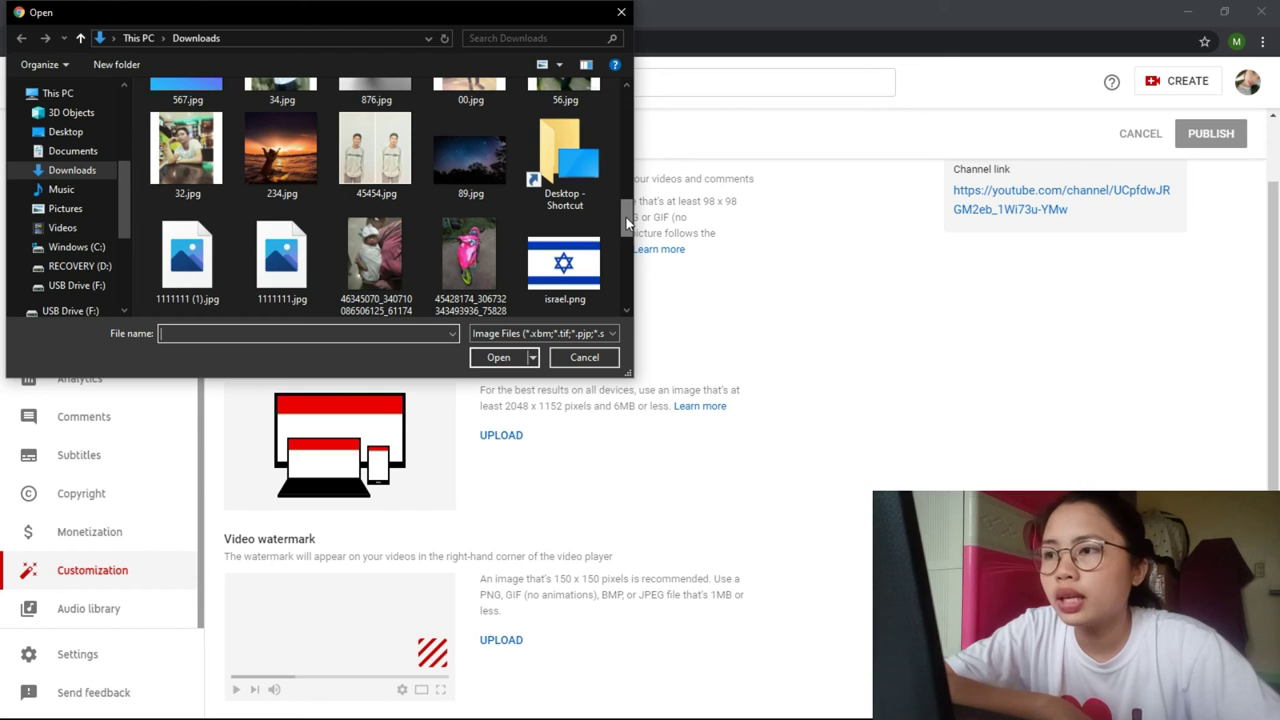
scroll(480, 188, "up", 1)
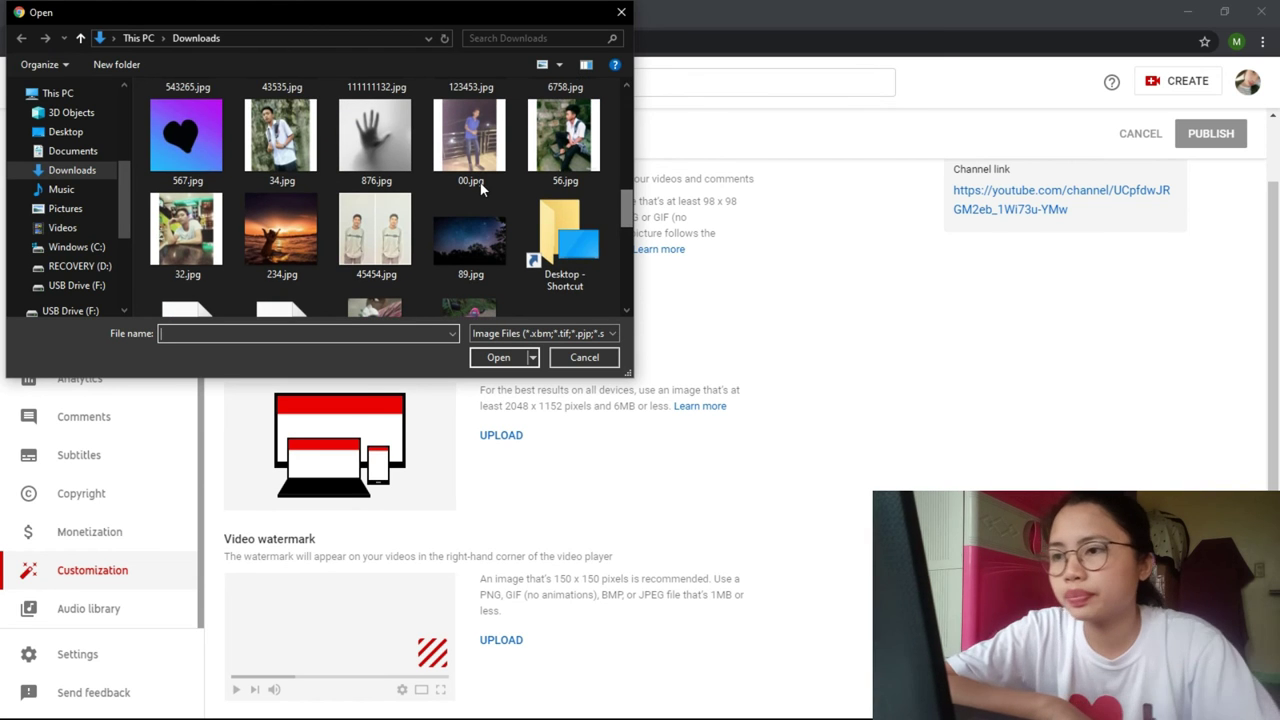
left_click(201, 133)
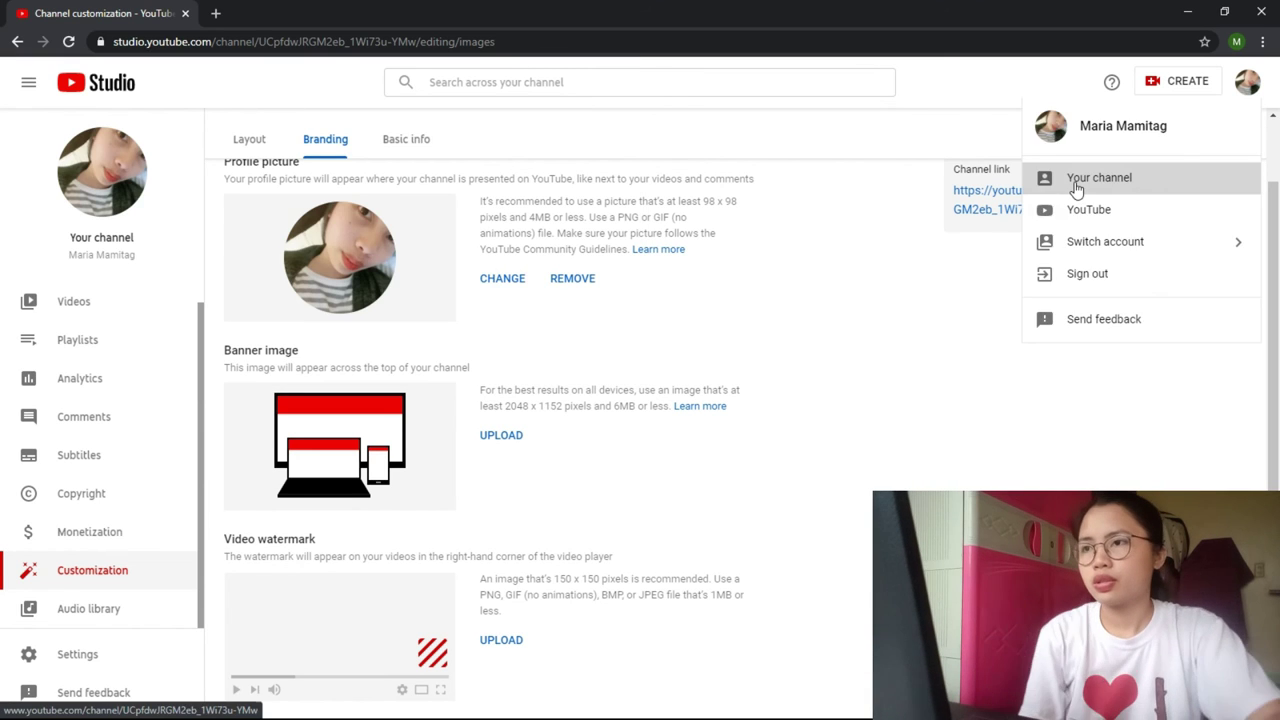
left_click(1074, 180)
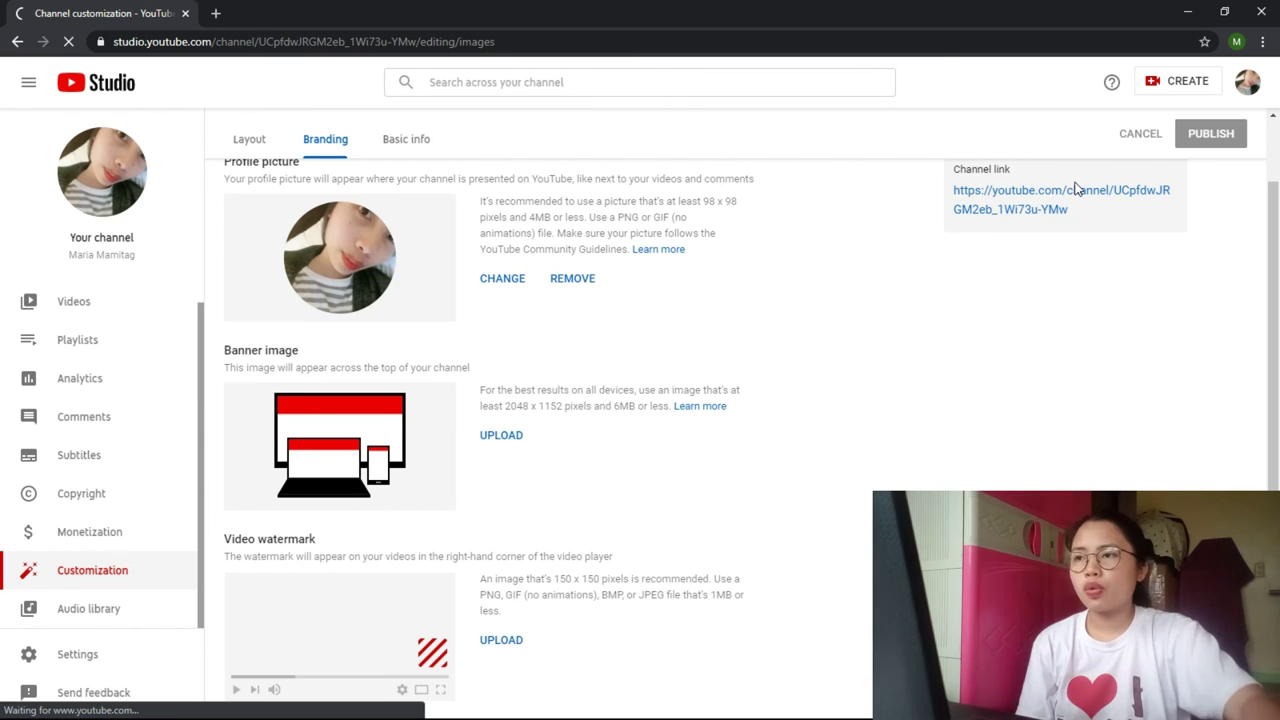